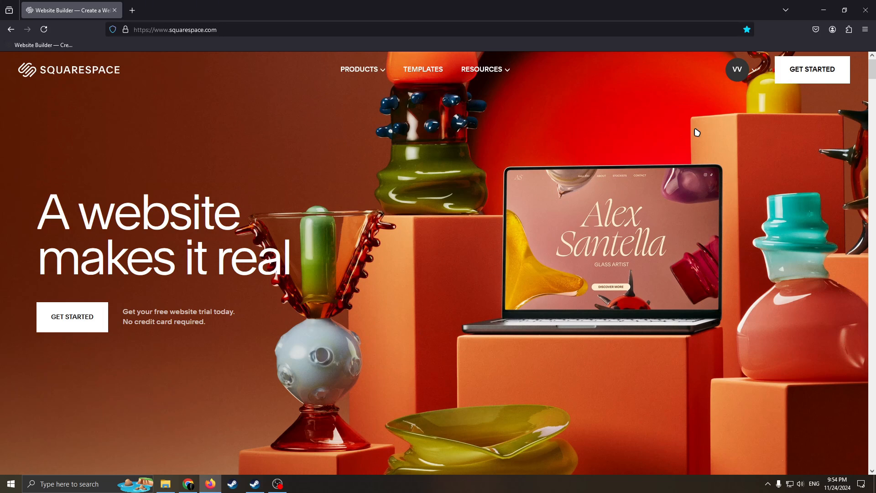
Start creating a new website from the Squarespace homepage
click(755, 70)
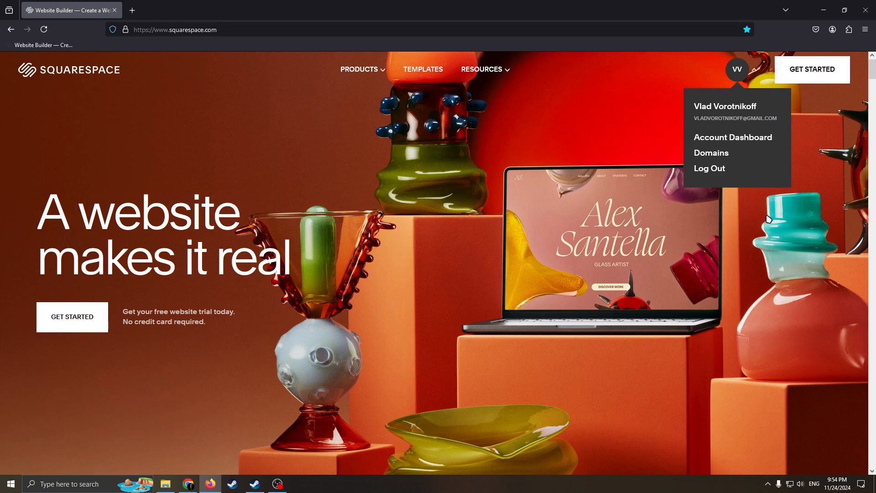
click(754, 72)
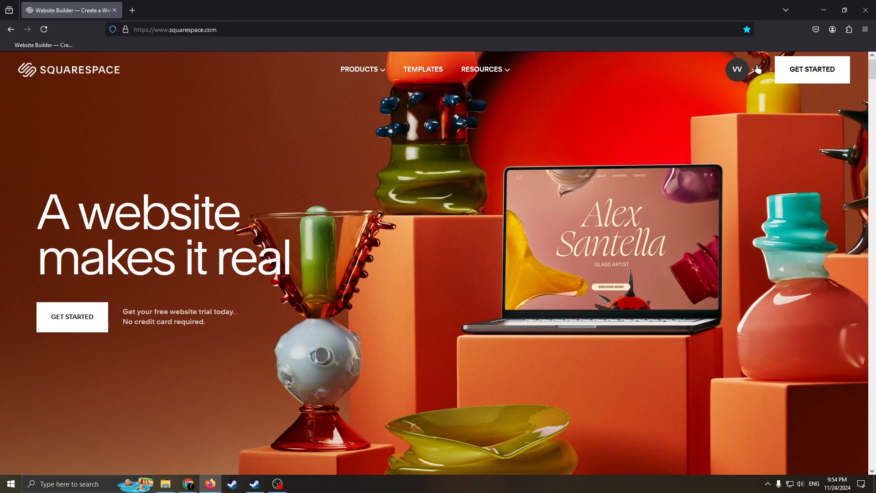
click(805, 74)
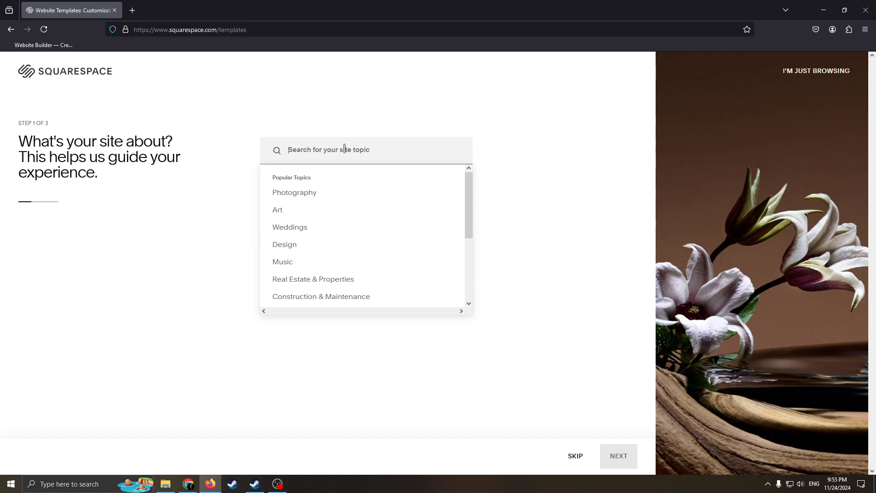
Enter "Health wellness" as the site topic and continue to the question about the website's purpose
text(He)
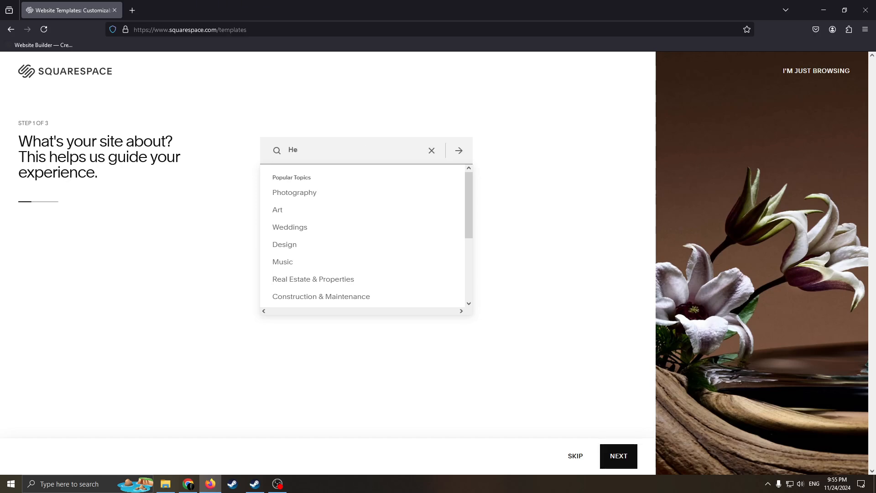
text(alth wellnes)
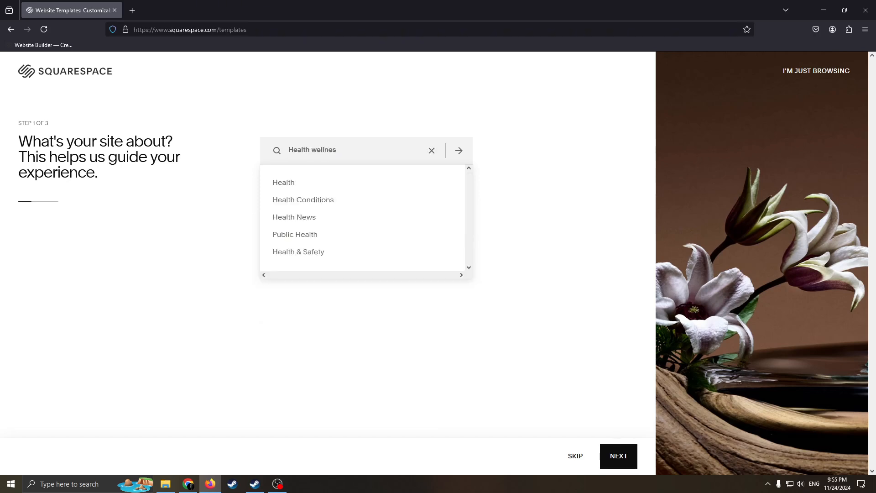
text(s)
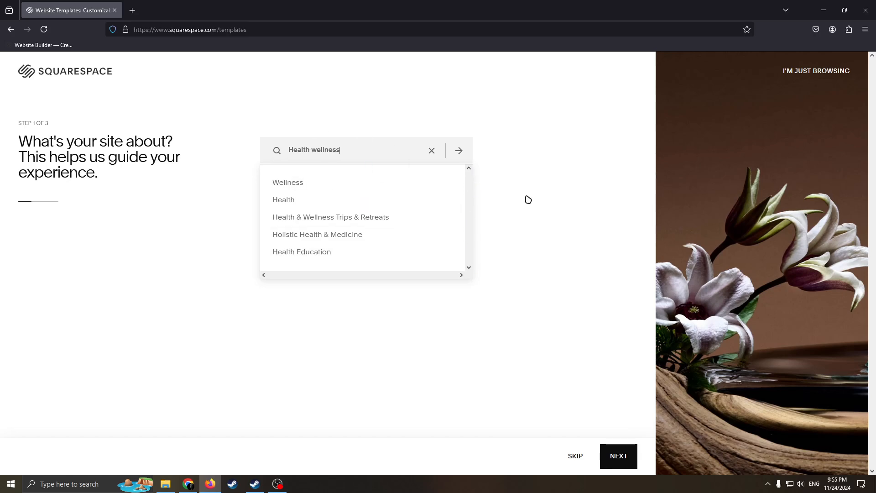
drag(352, 148, 277, 153)
click(354, 155)
click(609, 450)
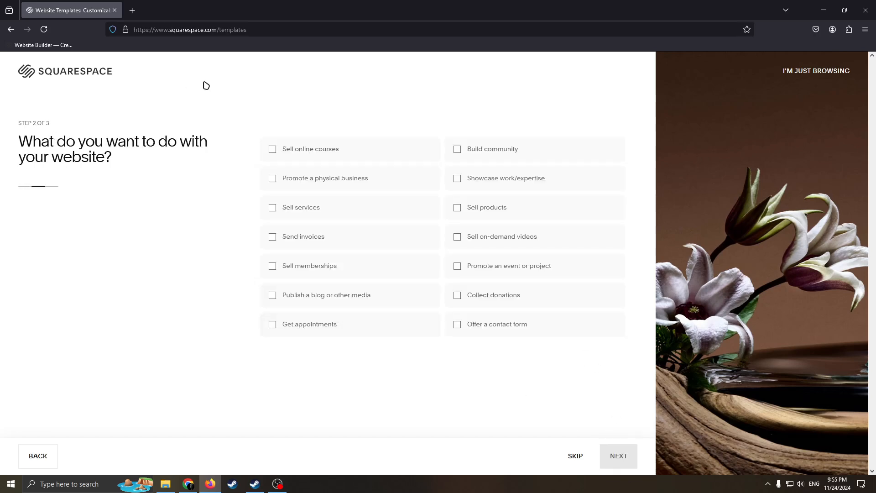
drag(201, 143, 172, 144)
drag(117, 160, 49, 142)
click(136, 160)
drag(167, 156, 70, 140)
drag(120, 172, 40, 136)
drag(102, 142, 167, 142)
click(137, 162)
click(20, 131)
click(189, 184)
Choose "Promote a physical business" and "Sell products" as the website's purposes and continue
click(281, 295)
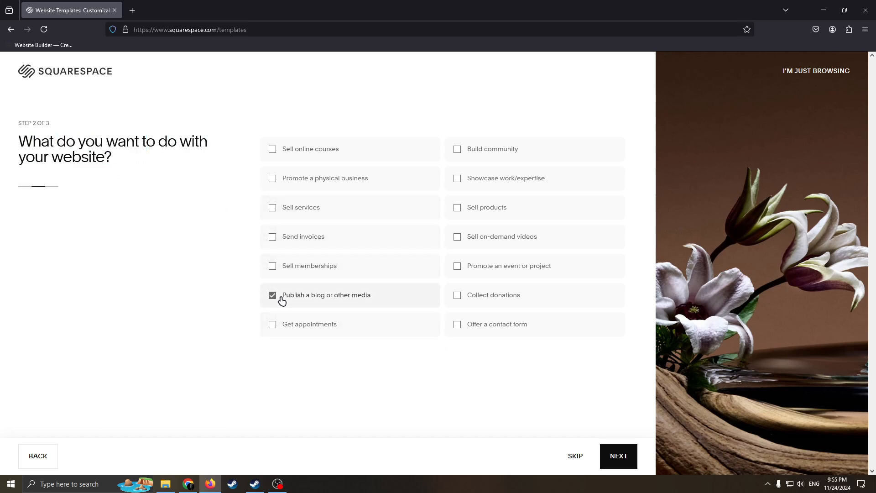
click(280, 299)
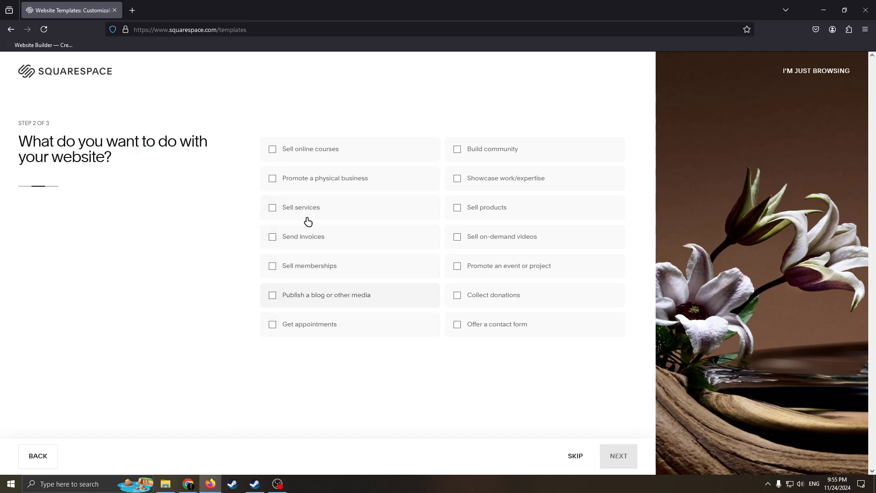
click(273, 179)
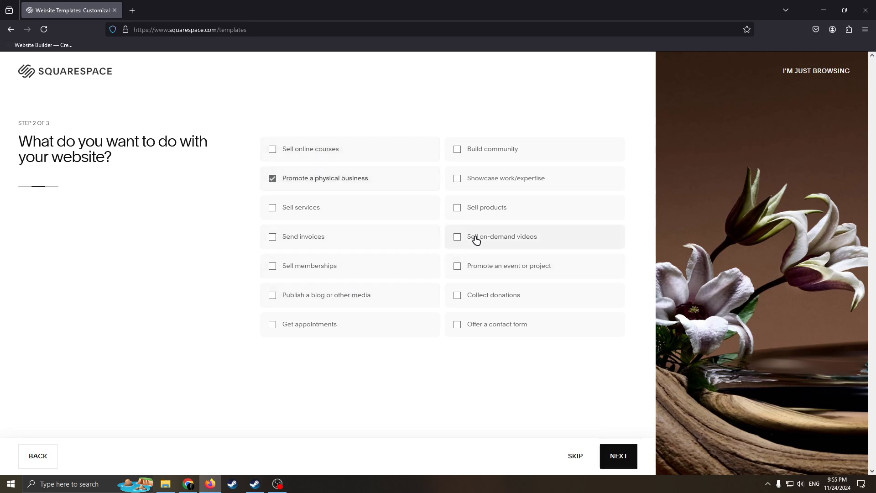
click(457, 208)
click(615, 451)
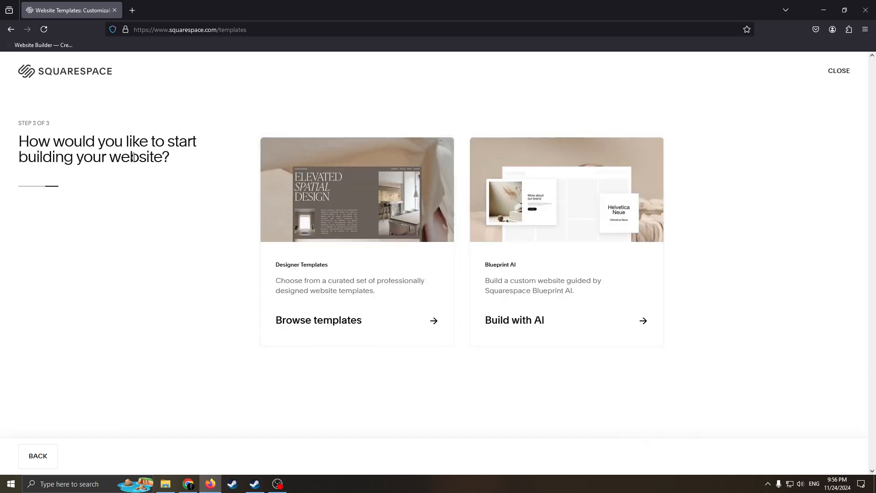
Choose to start building the website by browsing the designer templates
drag(130, 157, 27, 140)
drag(175, 160, 105, 143)
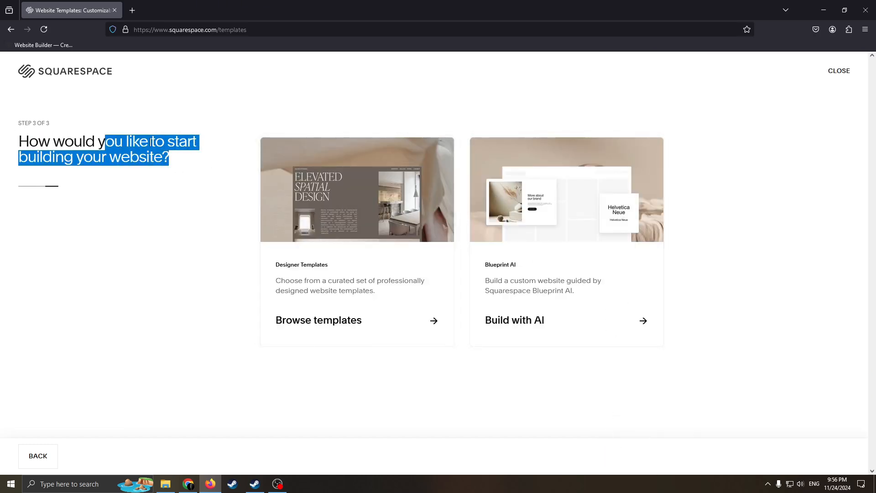
click(151, 142)
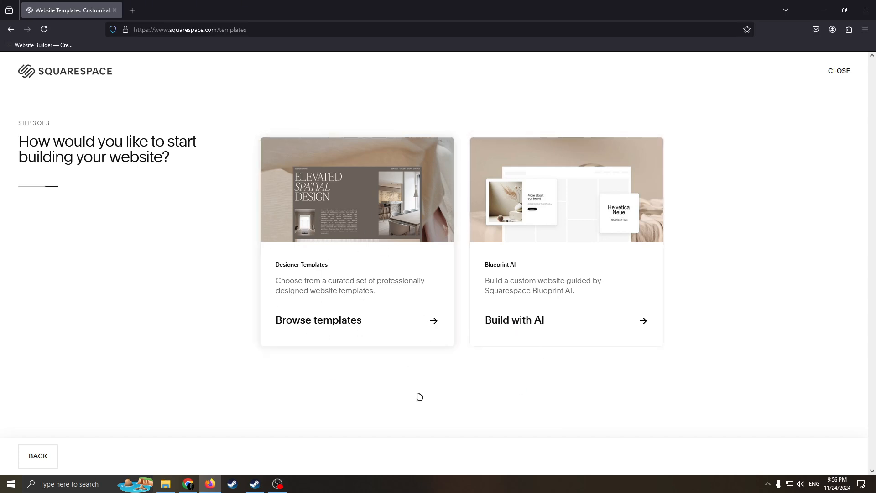
click(451, 338)
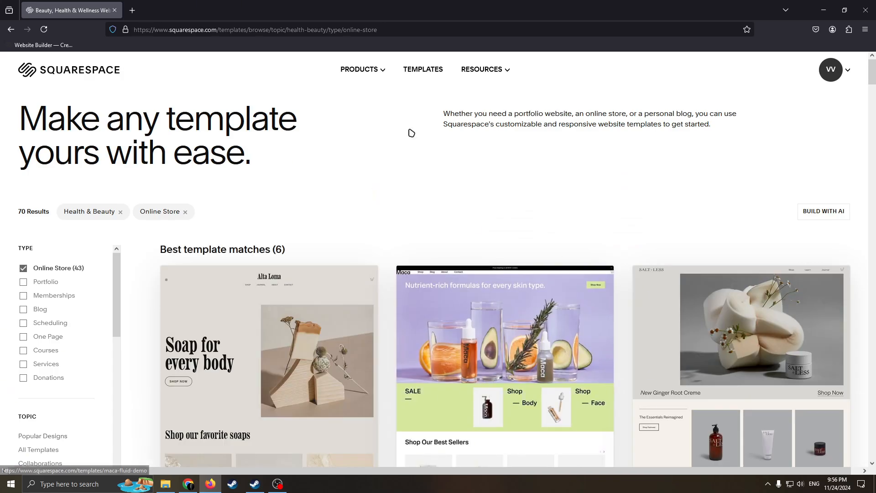
Look through the Health & Beauty online store templates, including the best template matches
scroll(480, 290, down, 8)
scroll(537, 254, up, 5)
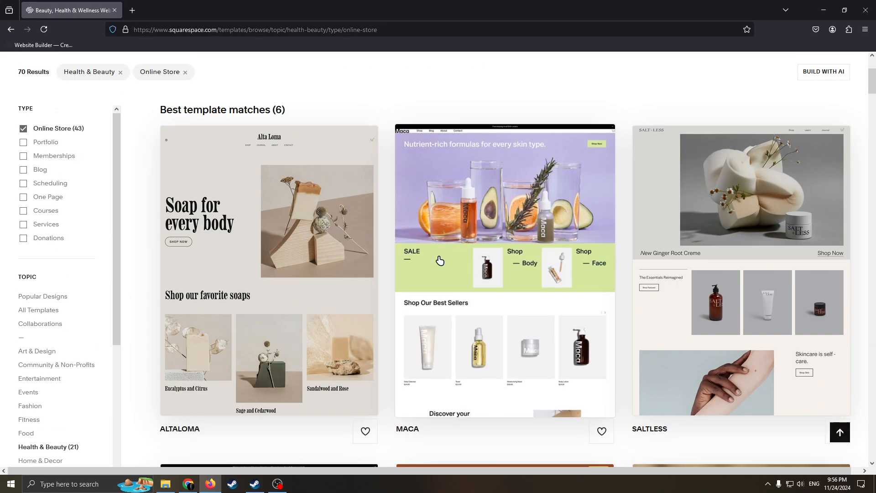
scroll(387, 226, up, 4)
scroll(465, 242, down, 14)
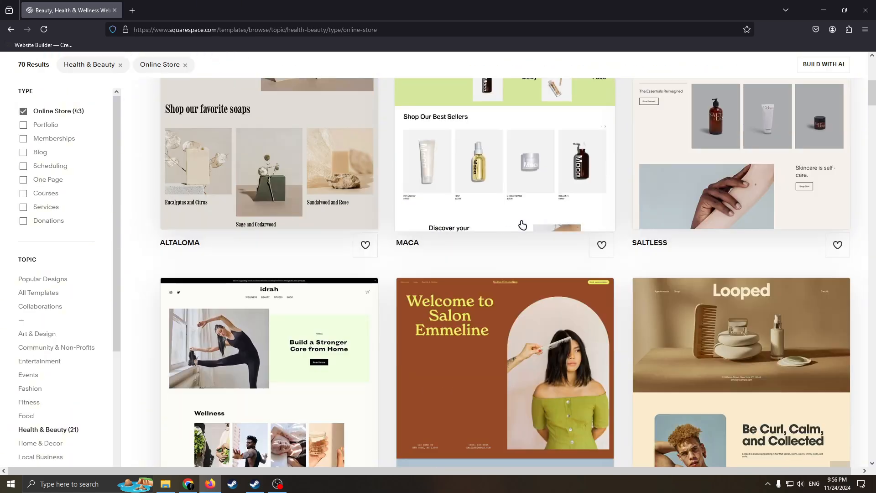
scroll(535, 205, down, 9)
scroll(533, 204, up, 10)
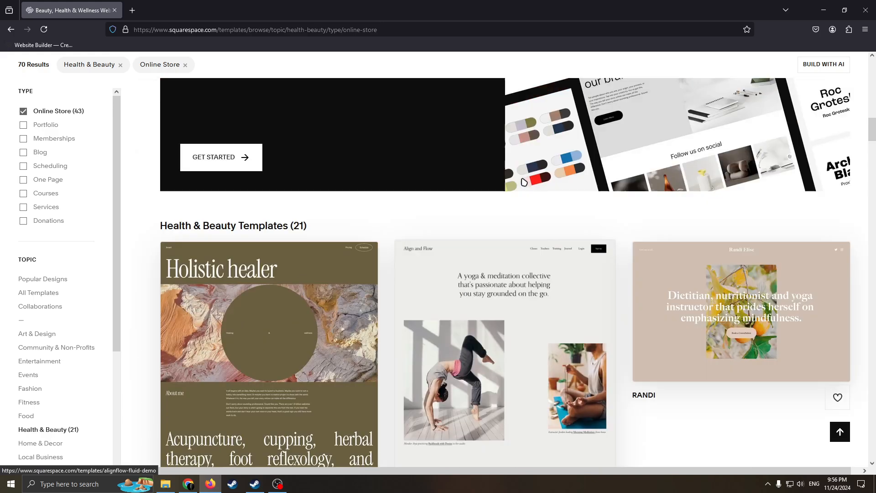
scroll(515, 200, up, 8)
scroll(501, 228, down, 14)
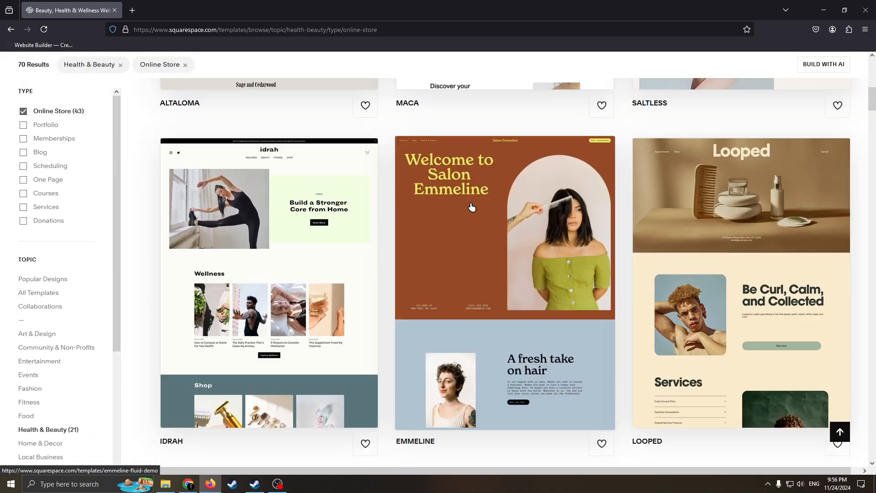
scroll(493, 243, down, 15)
scroll(514, 227, up, 10)
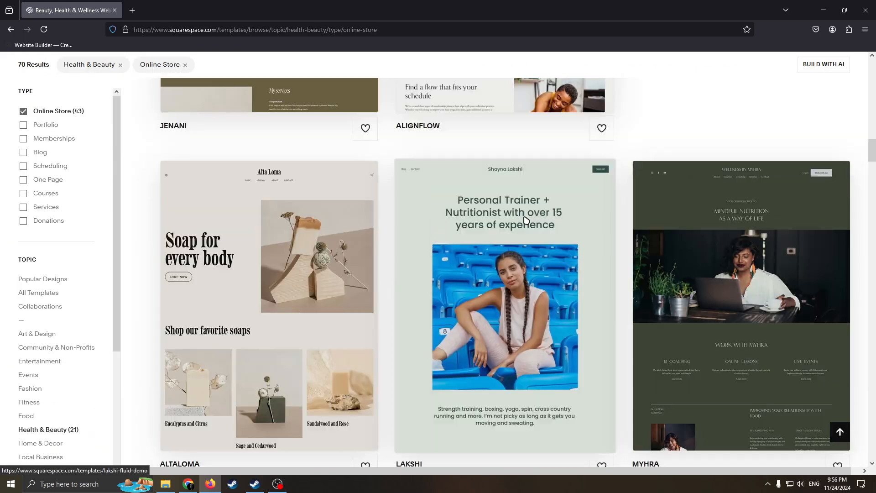
scroll(520, 225, down, 5)
scroll(520, 225, down, 7)
scroll(502, 232, up, 20)
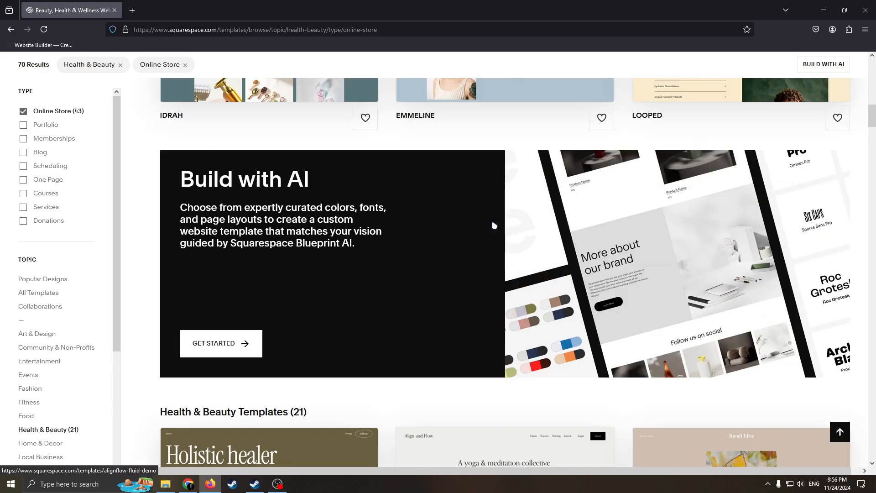
scroll(610, 245, up, 10)
scroll(555, 245, down, 4)
scroll(549, 250, up, 5)
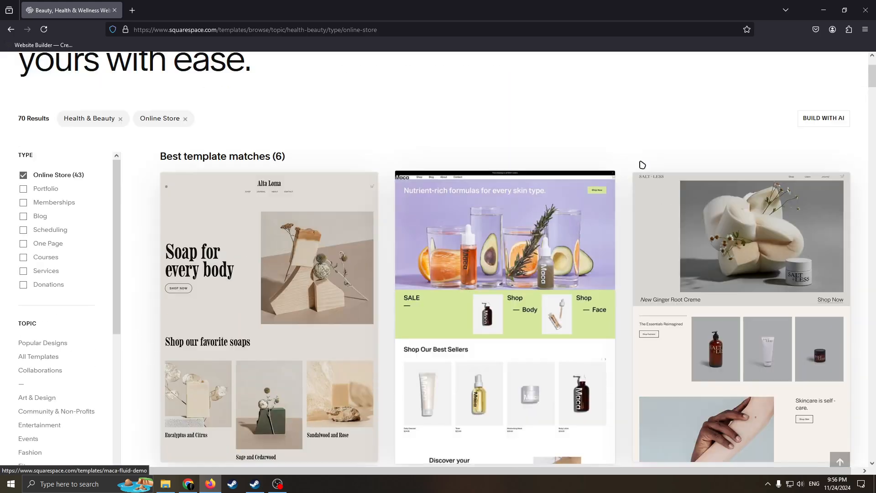
scroll(639, 166, down, 1)
scroll(483, 137, down, 4)
scroll(485, 196, up, 5)
scroll(556, 199, down, 4)
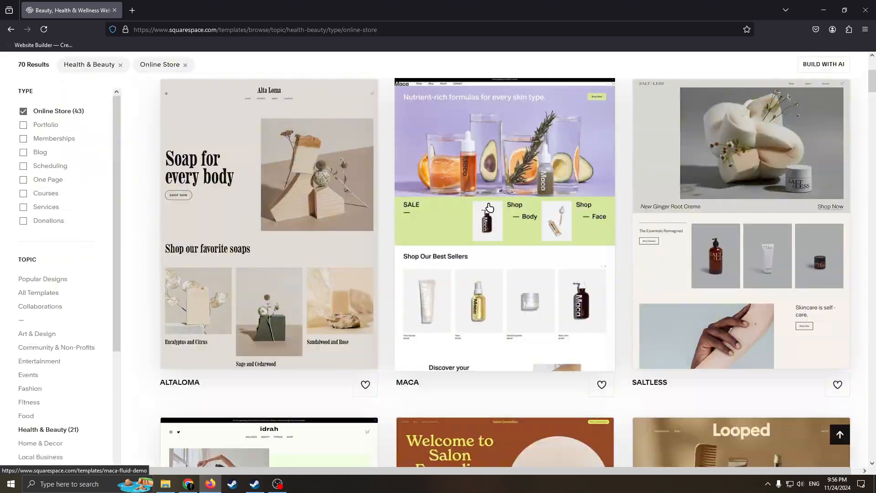
scroll(555, 199, up, 3)
scroll(524, 178, down, 10)
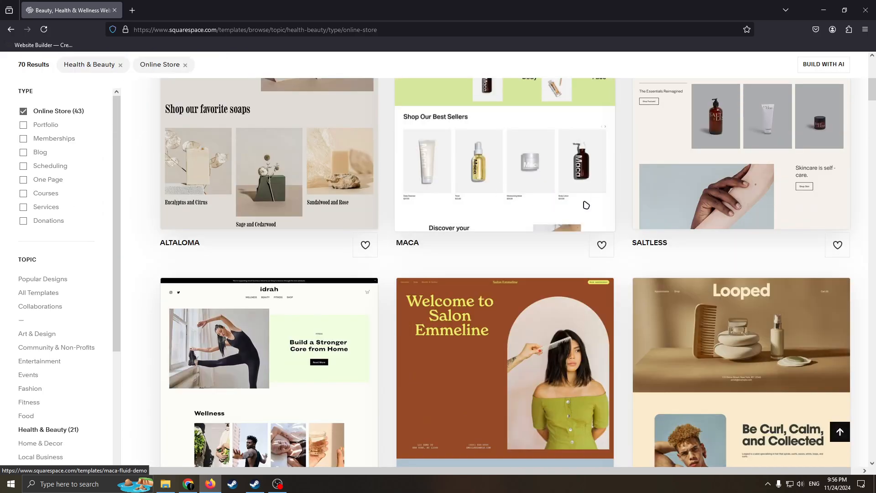
scroll(581, 225, up, 10)
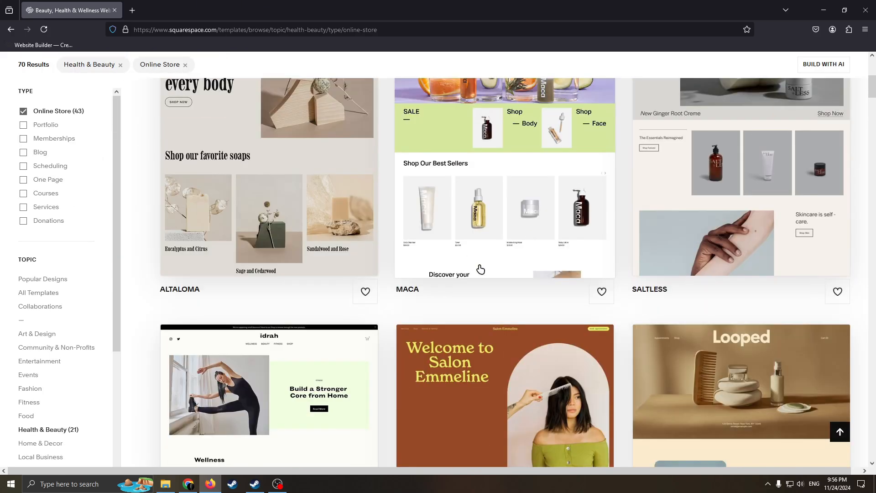
scroll(378, 241, up, 3)
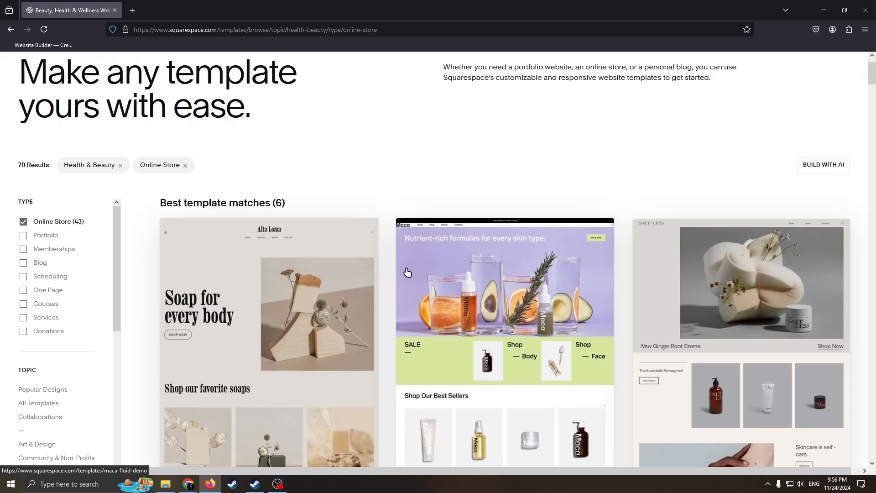
scroll(329, 279, down, 2)
scroll(292, 155, down, 1)
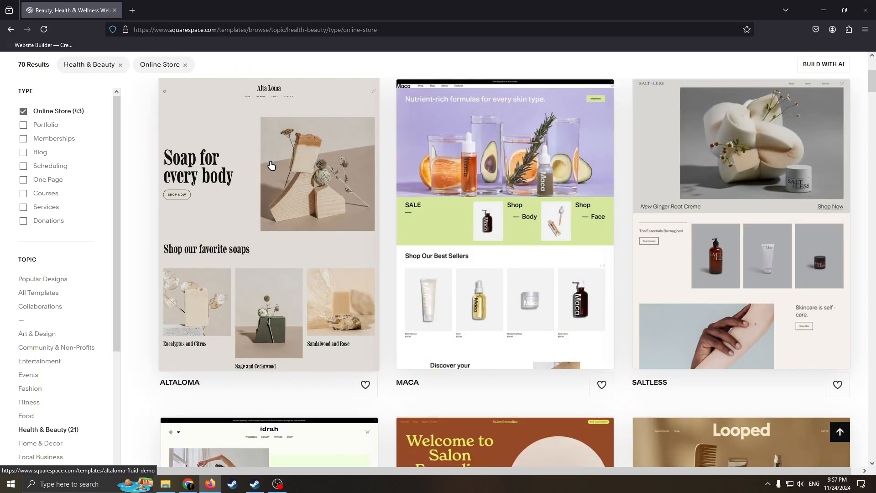
Open the Altaloma template and look through its homepage preview
click(355, 203)
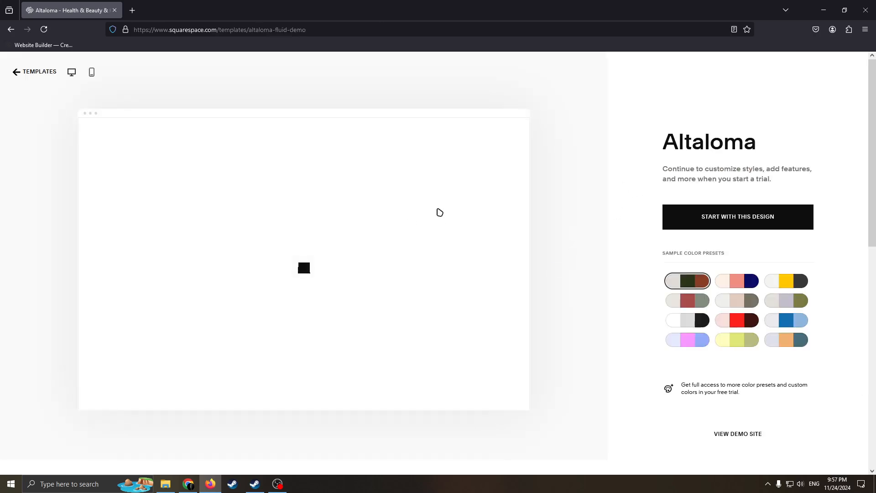
scroll(303, 273, down, 5)
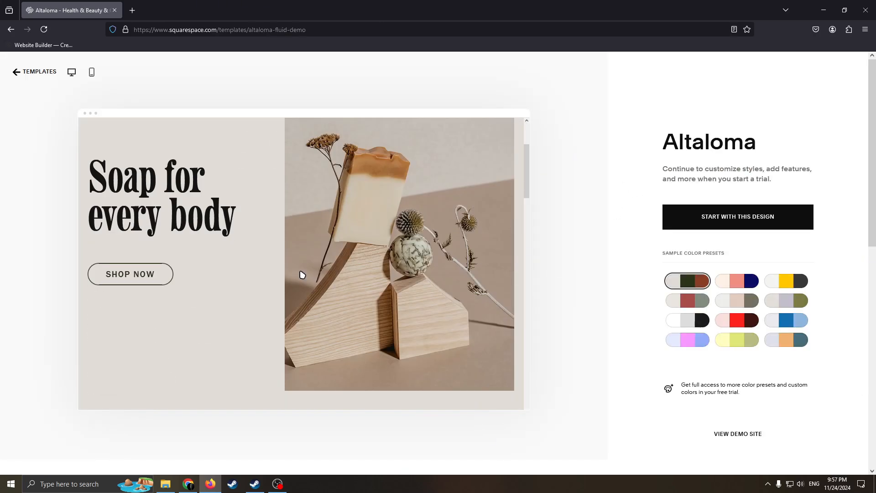
scroll(424, 256, down, 6)
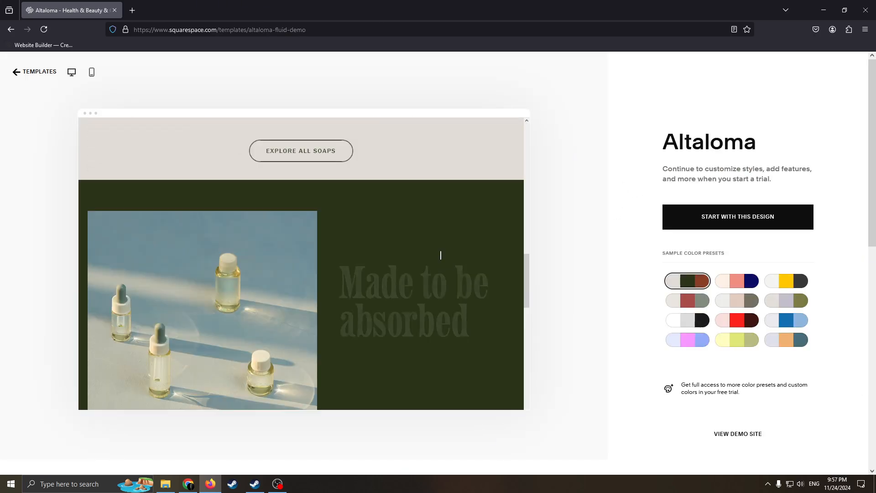
scroll(440, 254, up, 6)
scroll(439, 263, up, 5)
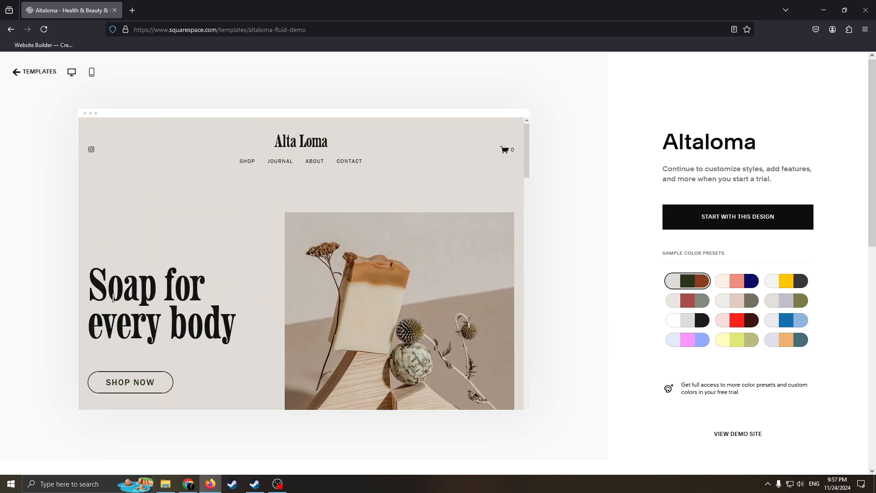
mouse_move(108, 292)
mouse_down()
mouse_move(207, 295)
mouse_move(223, 320)
mouse_move(121, 295)
mouse_up()
click(154, 303)
drag(233, 328, 123, 273)
click(221, 320)
Try various sample color presets on the Altaloma preview and apply the light grey, muted red and grey-green one
click(736, 281)
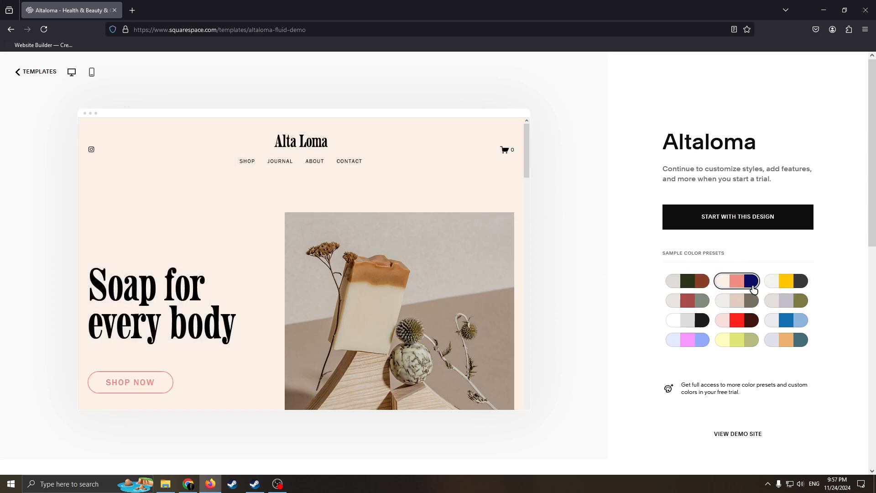
click(742, 315)
click(736, 339)
click(687, 339)
click(688, 320)
click(688, 300)
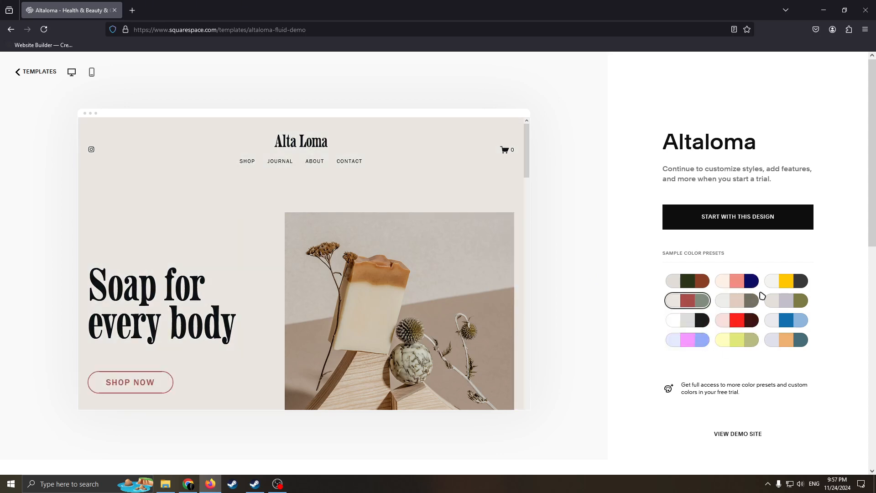
click(785, 280)
click(786, 300)
click(785, 320)
click(786, 339)
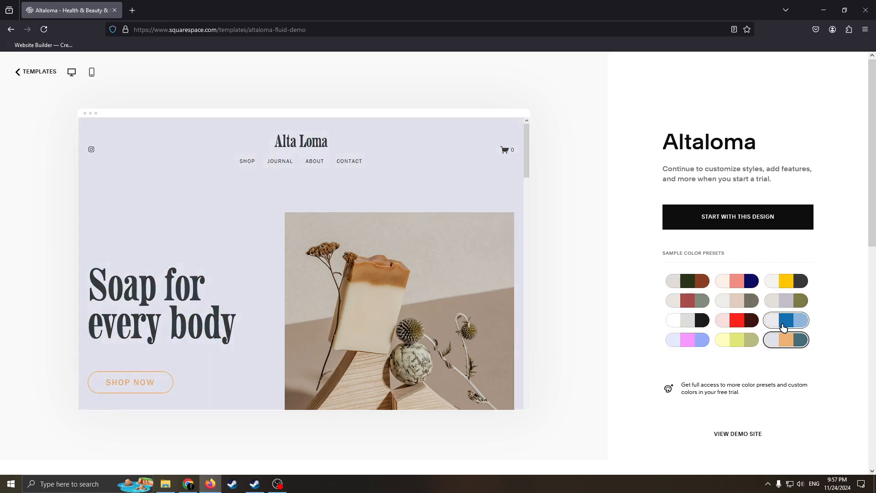
click(736, 320)
click(737, 281)
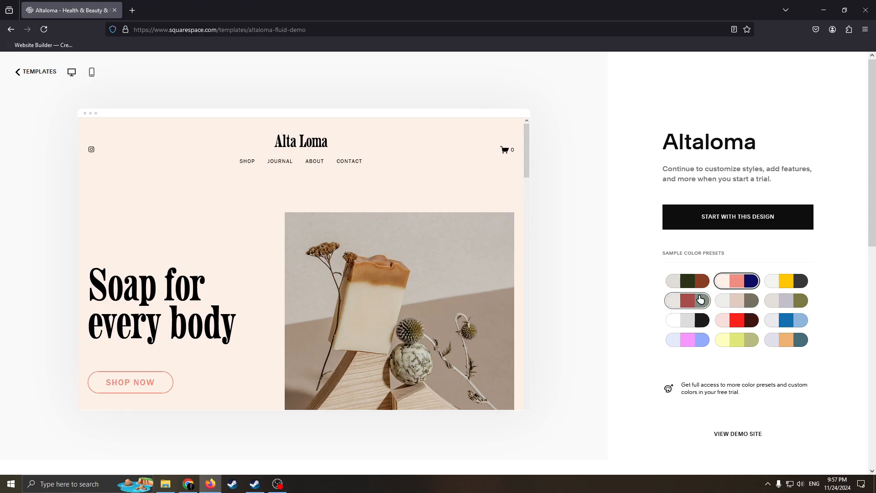
click(700, 299)
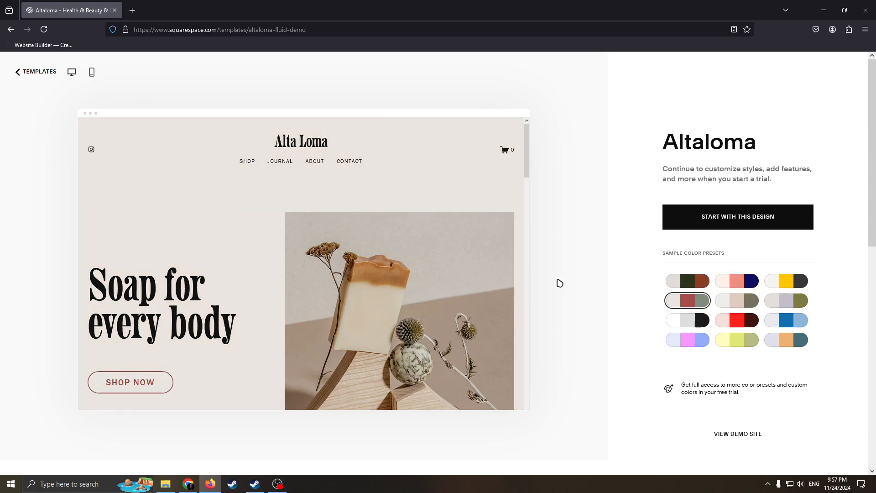
Review the Altaloma homepage preview with the applied color preset and start the website with this design
scroll(560, 283, down, 3)
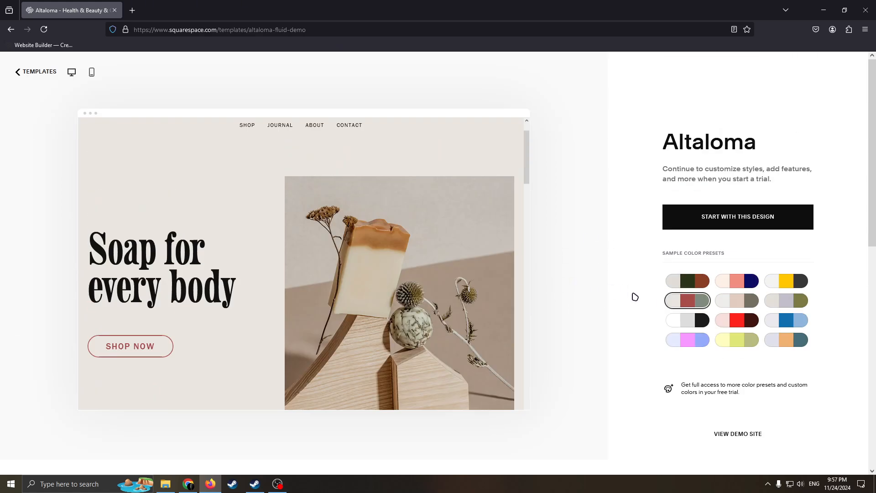
scroll(371, 248, down, 10)
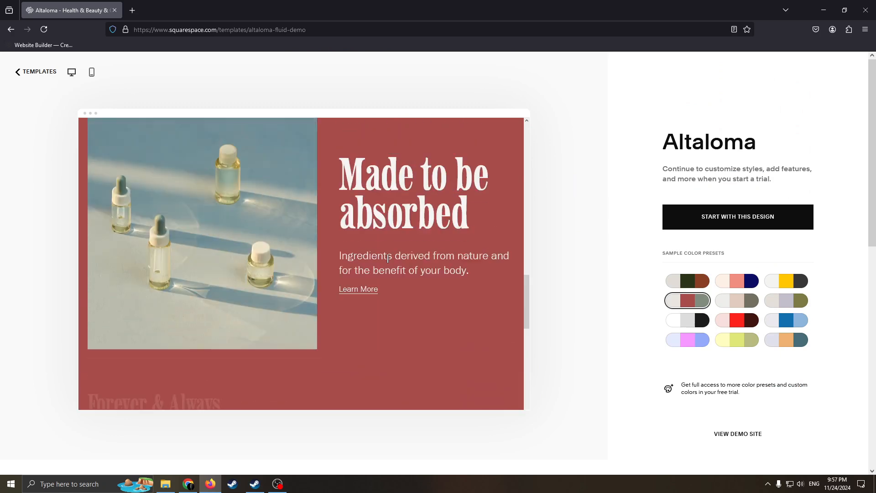
scroll(388, 259, up, 10)
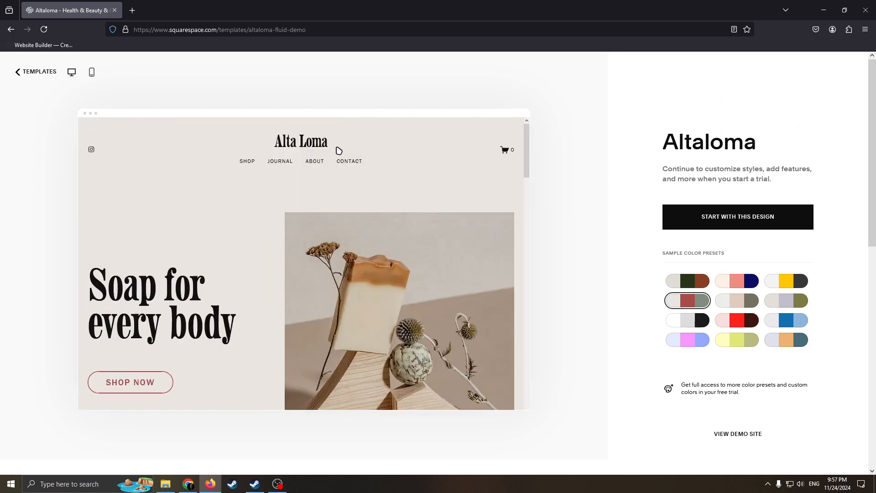
click(679, 209)
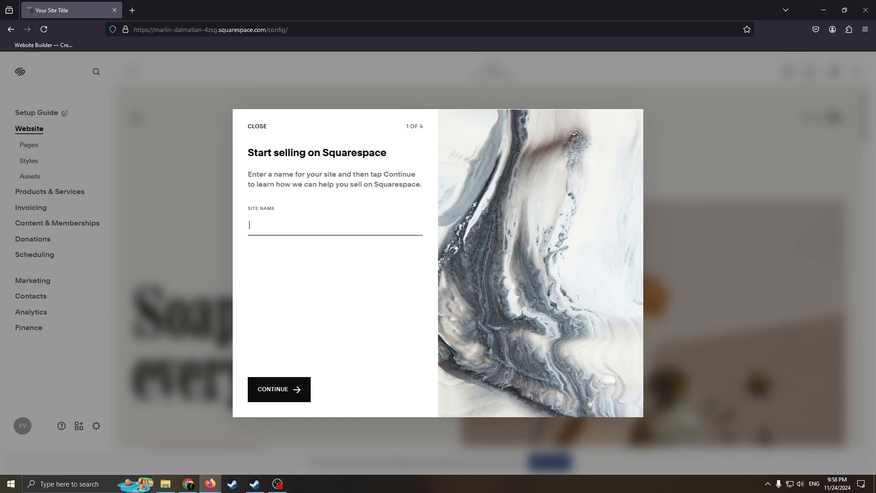
Name the site "Be healthy" and go through the remaining selling introduction pages to reach the site dashboard
key(BackSpace)
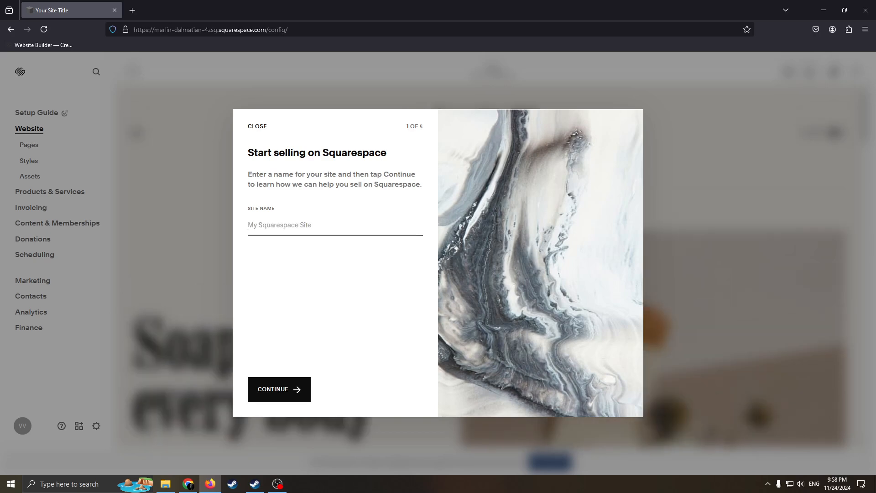
text(Be healthy)
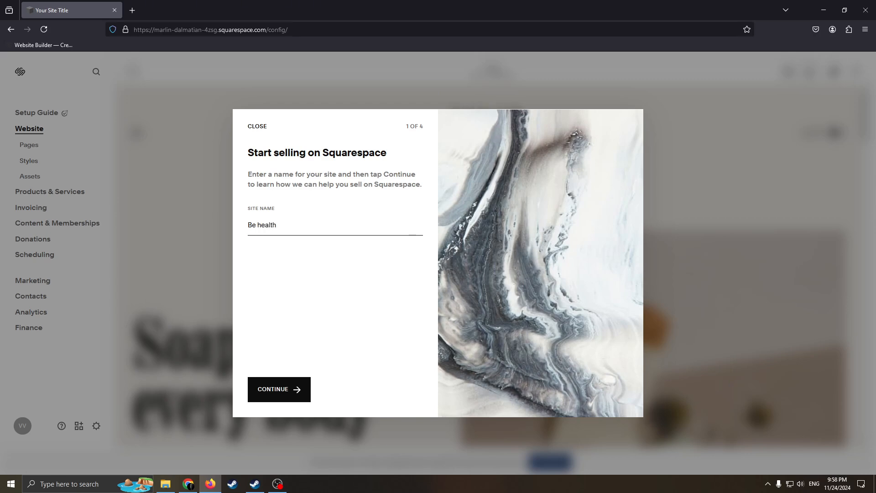
click(279, 397)
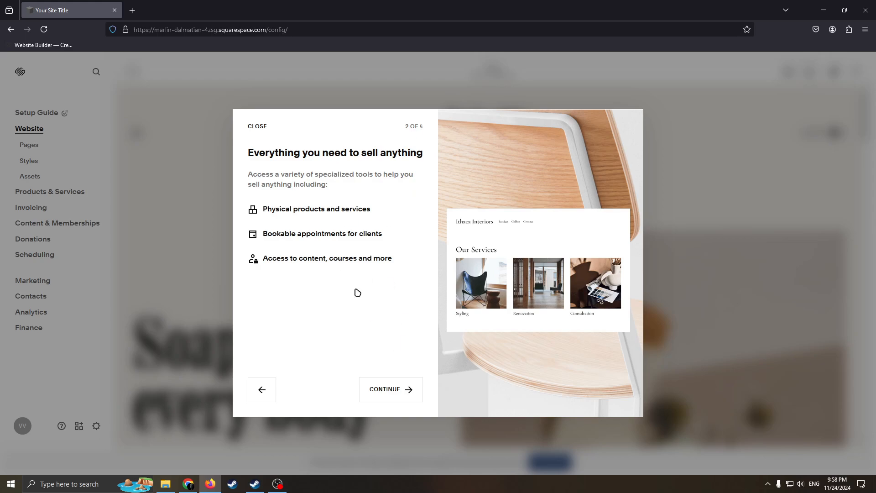
click(405, 391)
click(401, 392)
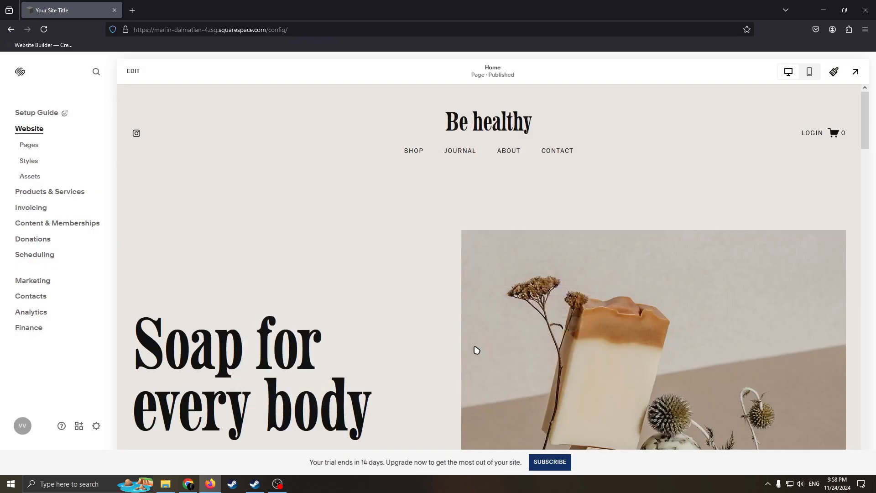
Look through the new site's home page from the header down through the hero section
scroll(144, 245, up, 4)
scroll(335, 180, down, 3)
scroll(608, 225, up, 3)
scroll(537, 150, down, 7)
scroll(283, 163, up, 2)
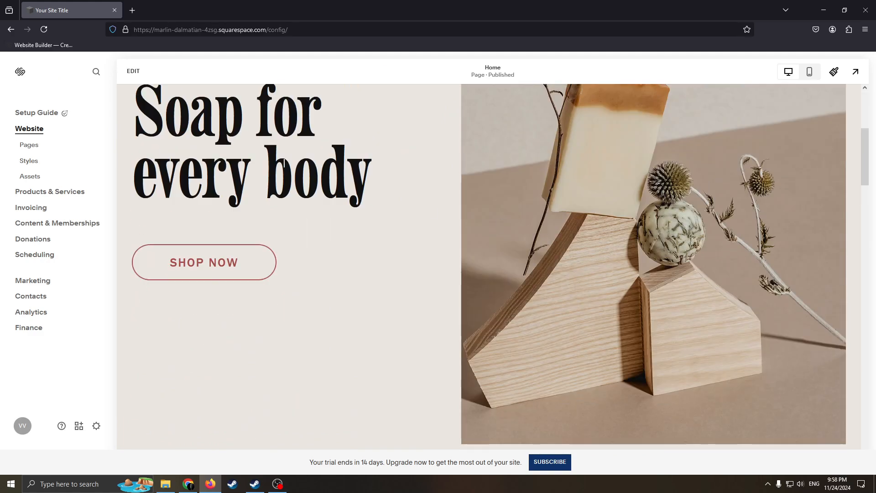
scroll(284, 163, up, 5)
scroll(168, 232, down, 5)
scroll(169, 233, up, 5)
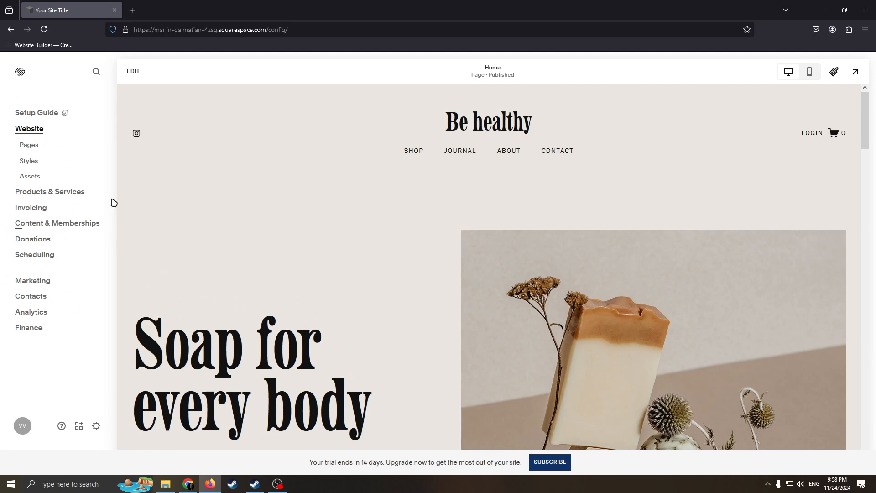
Open the site's page list and delete the Journal blog page from the main navigation
click(27, 144)
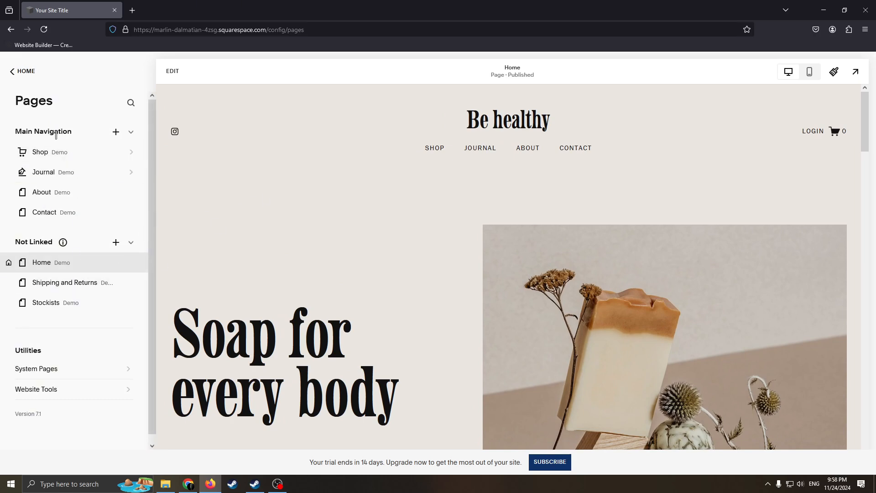
mouse_move(39, 152)
mouse_down()
mouse_move(38, 233)
mouse_move(43, 144)
mouse_up()
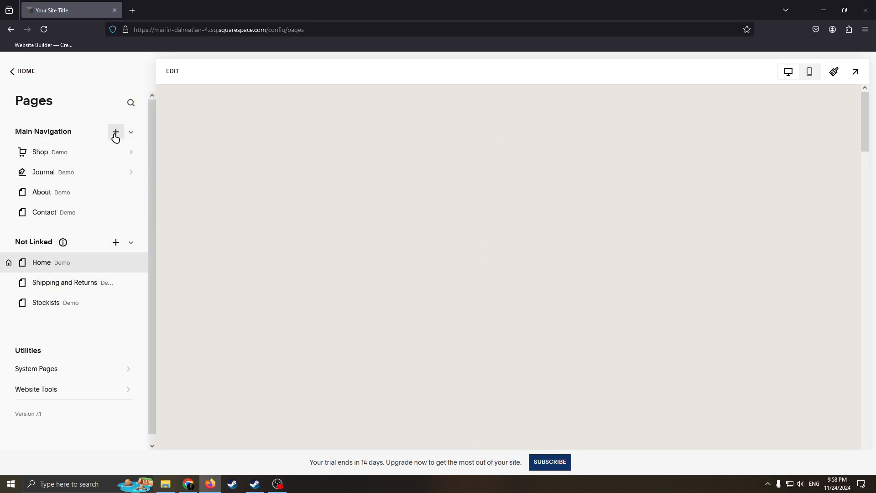
click(10, 176)
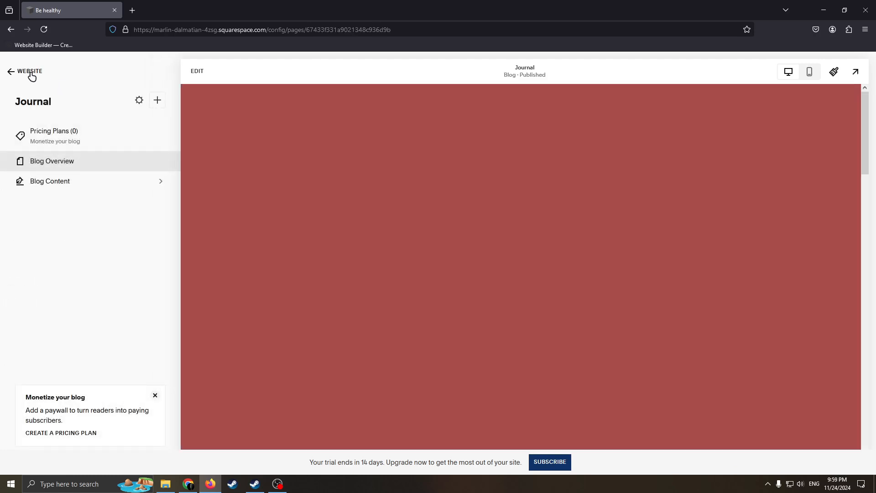
click(28, 72)
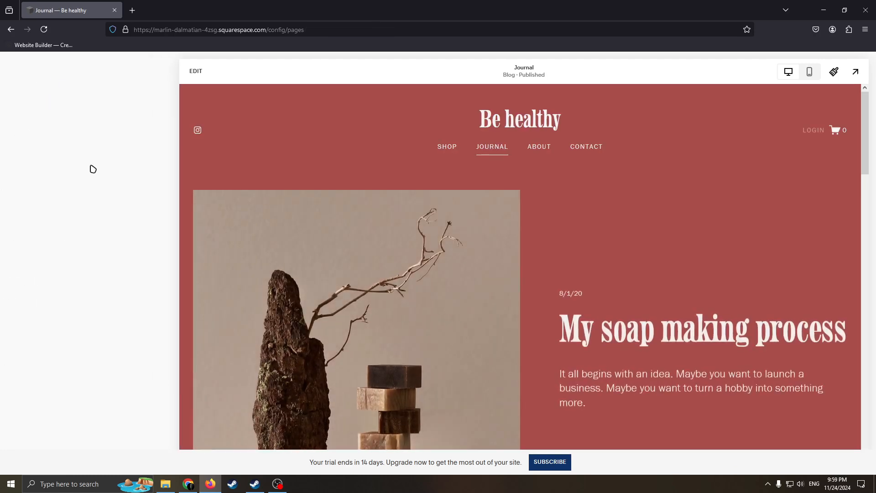
click(4, 172)
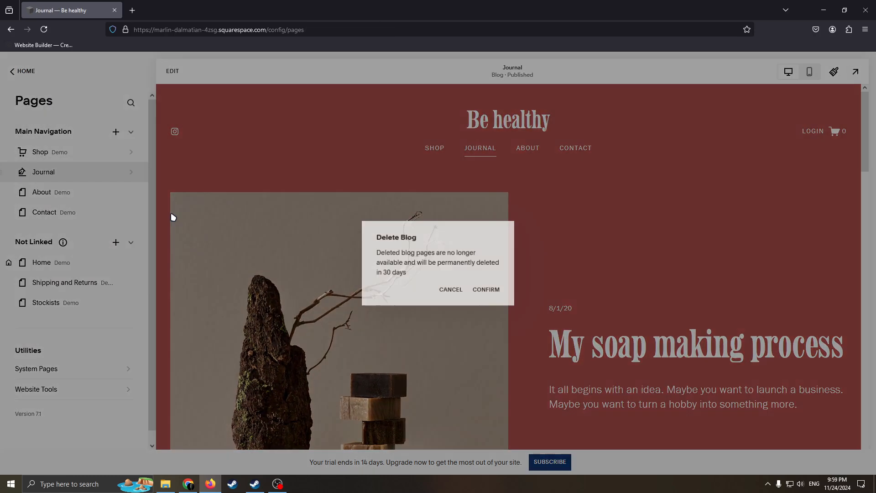
click(504, 293)
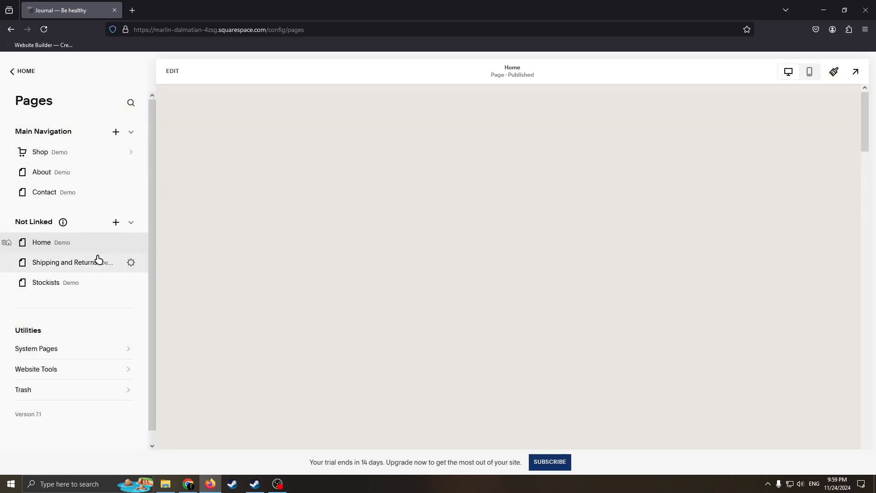
Move the Home page out of the not-linked pages to first place in the main navigation, above Shop
mouse_move(74, 242)
mouse_down()
mouse_move(100, 182)
mouse_move(64, 146)
mouse_move(66, 232)
mouse_up()
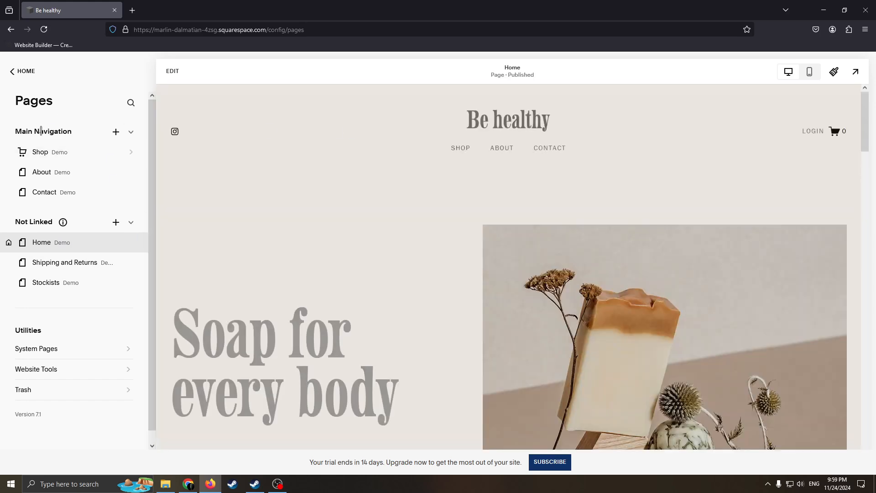
drag(15, 132, 82, 136)
click(83, 138)
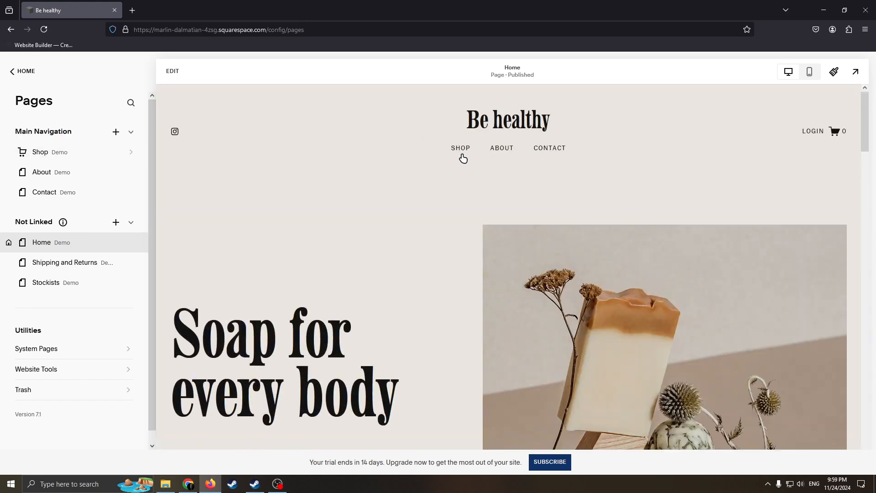
drag(64, 242, 60, 154)
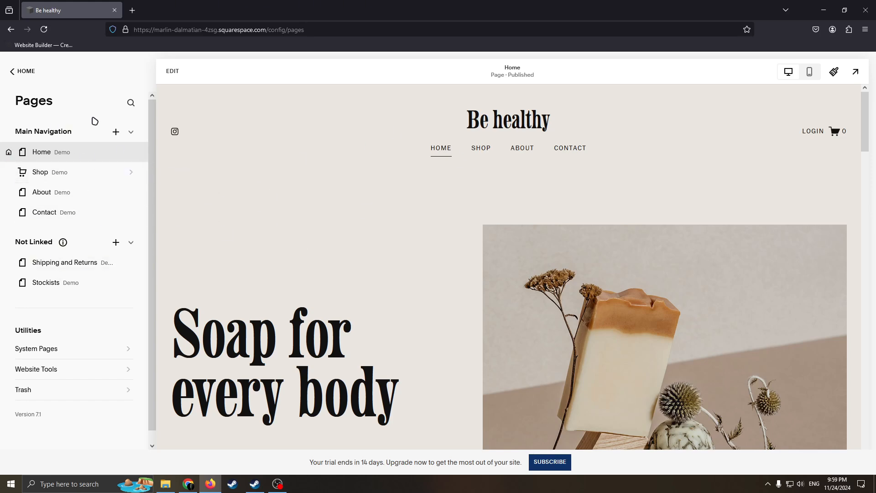
Examine the page types that can be added to the main navigation and the list of system pages
click(116, 133)
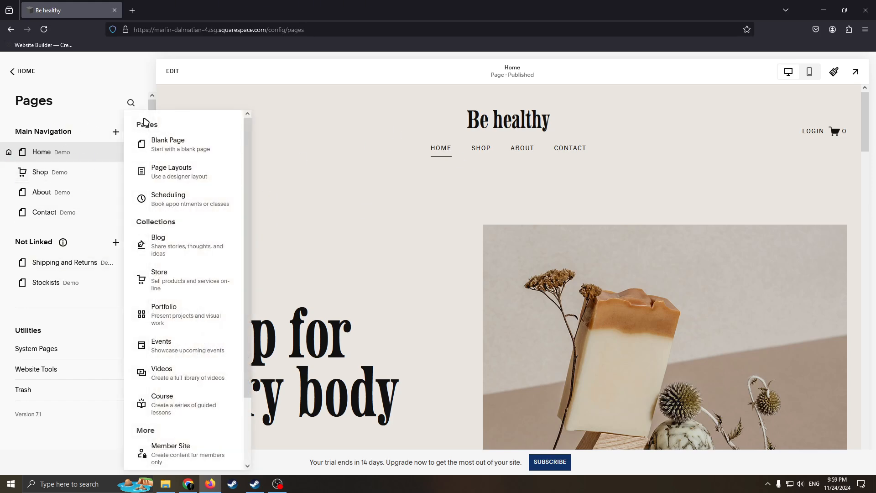
click(72, 354)
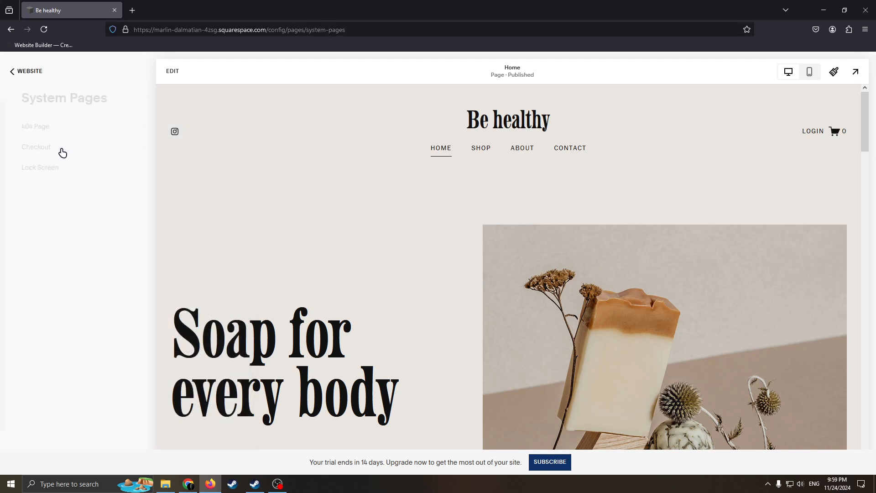
click(13, 72)
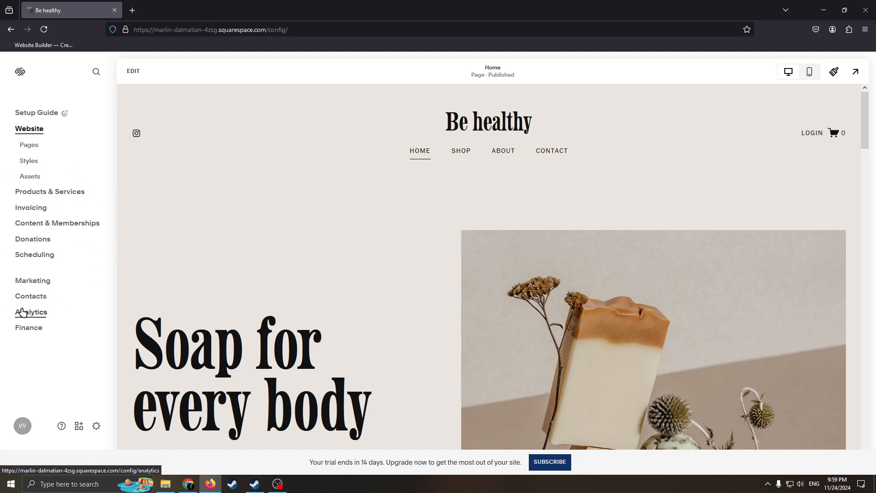
Open the site analytics, dismiss the introduction, and examine the traffic overview and geography reports
click(40, 313)
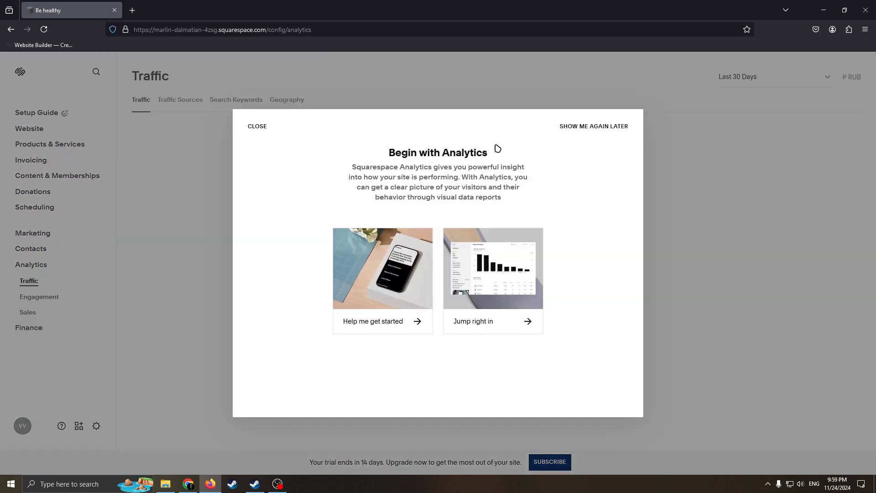
click(584, 126)
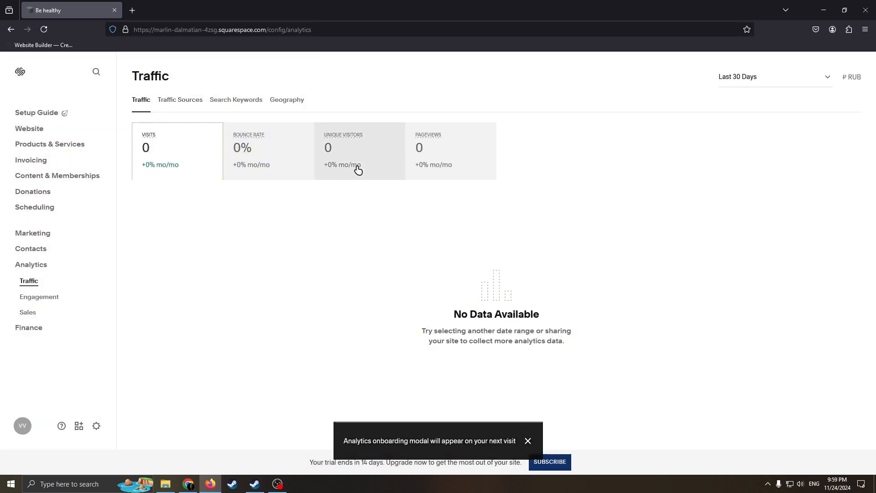
click(274, 103)
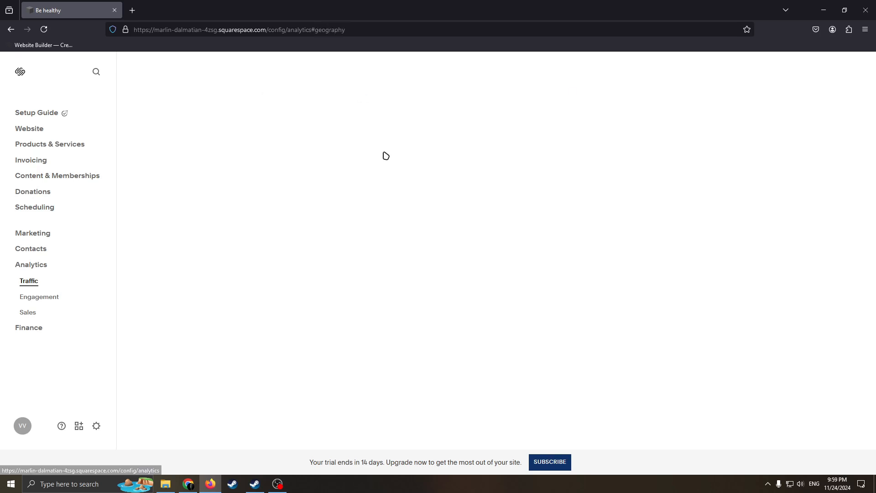
click(137, 103)
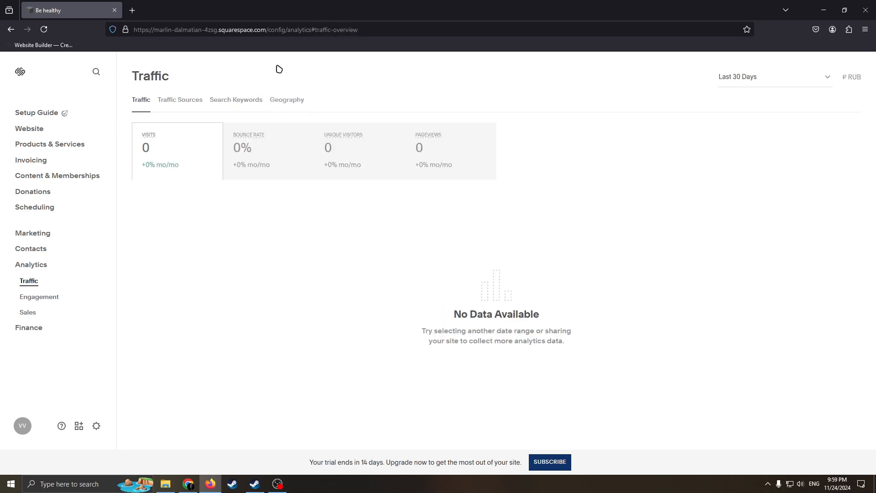
drag(541, 316, 453, 330)
click(413, 274)
triple_click(547, 328)
click(336, 266)
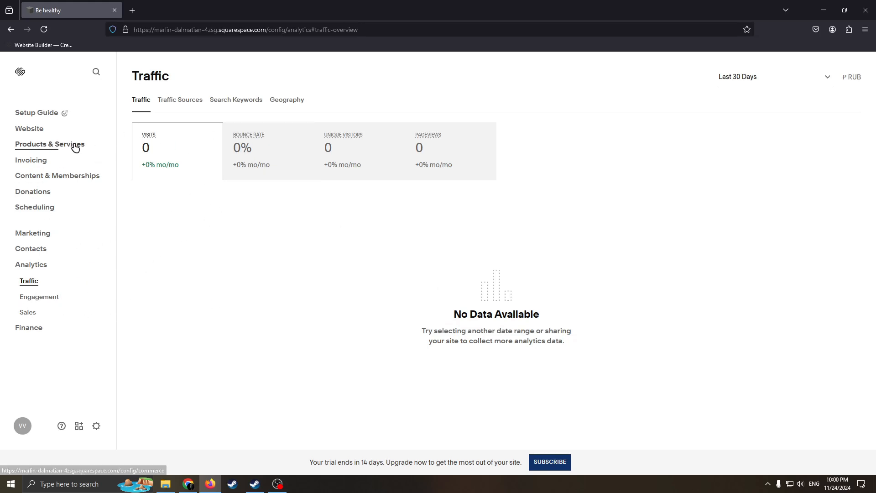
Return to the website view and open the Home page for editing
click(30, 129)
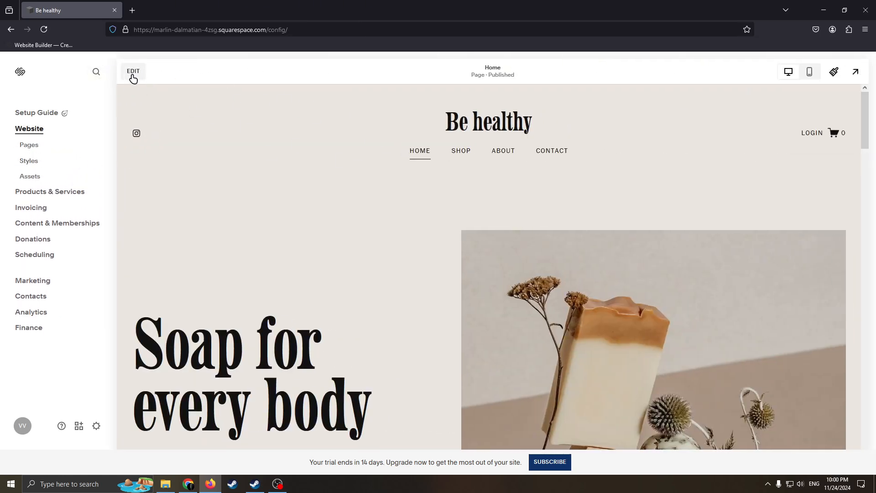
click(135, 77)
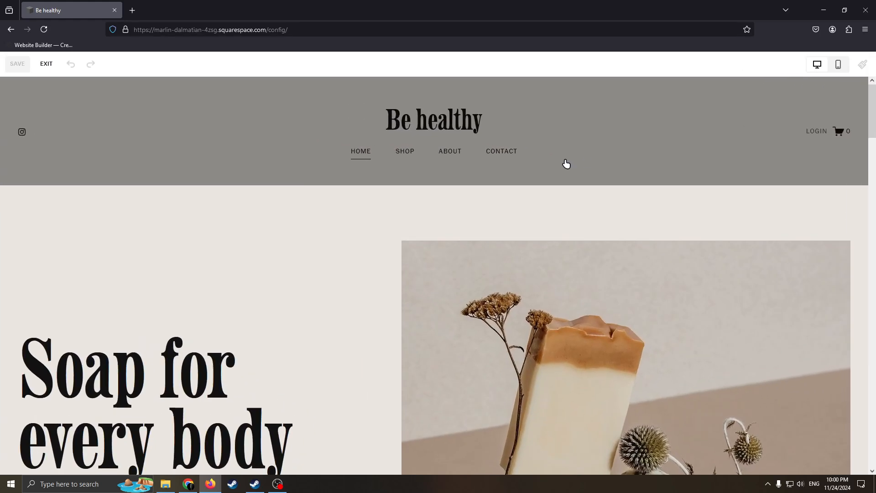
scroll(442, 241, down, 5)
scroll(353, 233, up, 5)
scroll(346, 216, down, 5)
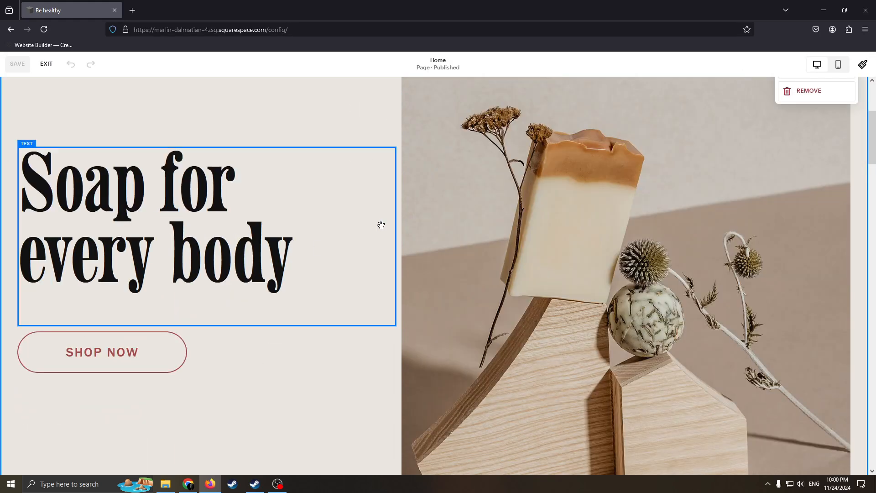
scroll(502, 274, up, 5)
scroll(401, 265, down, 6)
Make the hero soap image slightly narrower by moving its left edge inward while keeping its right edge in place
scroll(392, 297, down, 1)
click(443, 322)
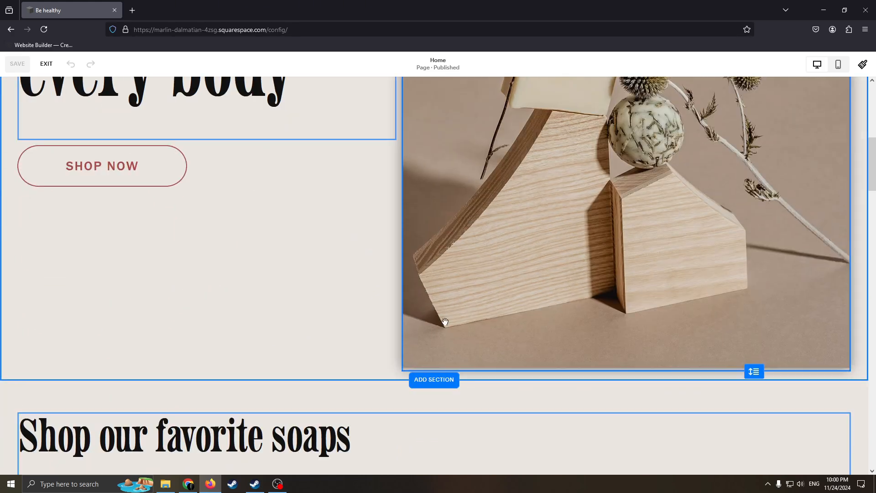
drag(401, 371, 539, 237)
scroll(388, 300, up, 3)
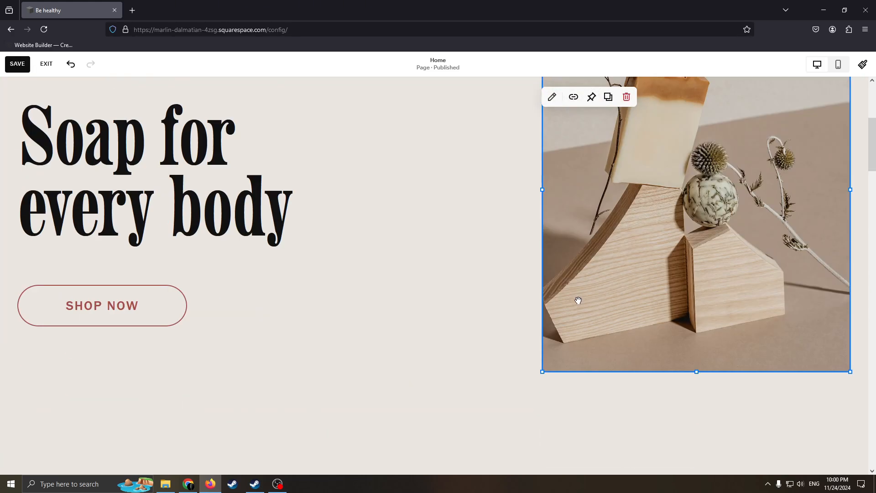
drag(541, 371, 434, 386)
scroll(391, 313, up, 3)
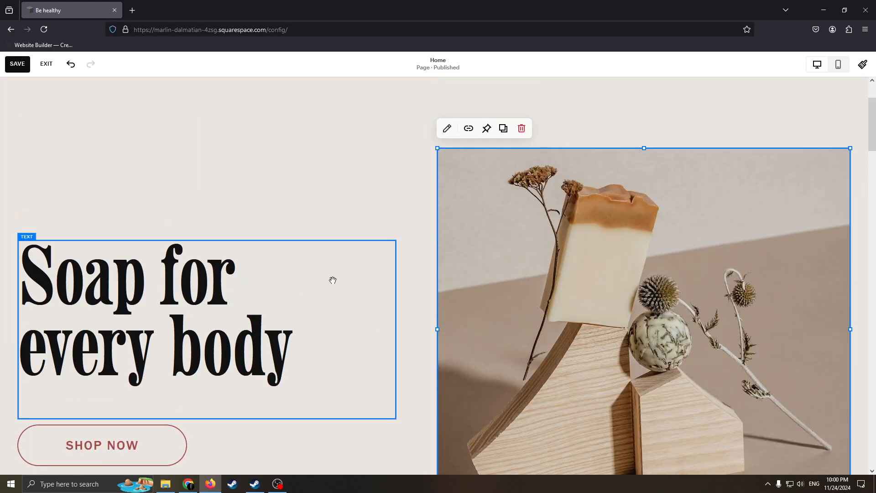
Replace the hero heading "Soap for every body" with the text "Be healthy with me"
click(341, 336)
drag(396, 418, 358, 343)
double_click(292, 358)
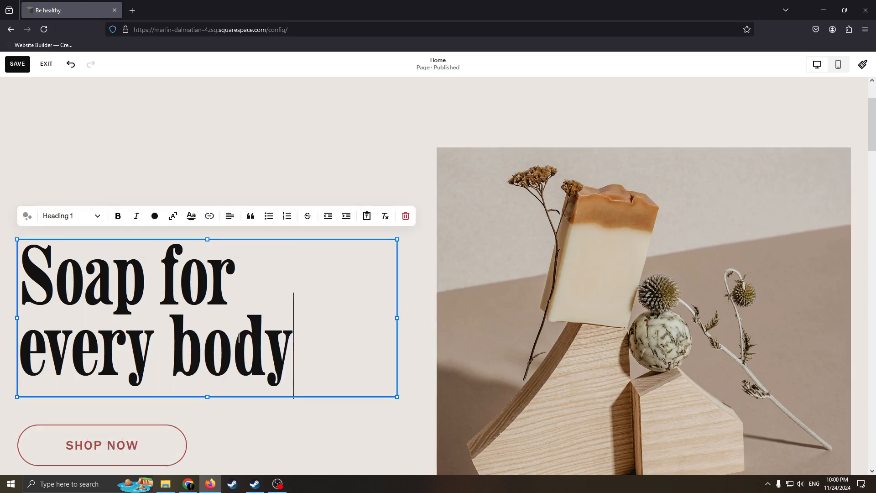
drag(296, 358, 17, 248)
key(BackSpace)
key(BackSpace)
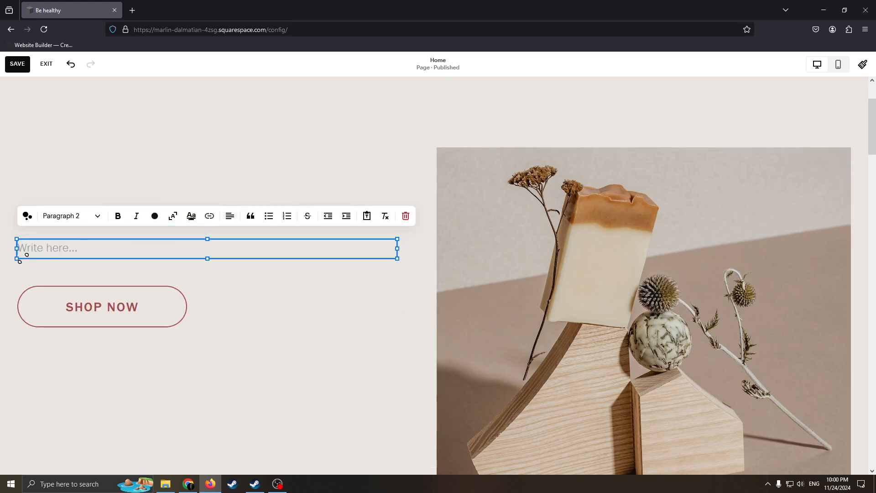
text(be)
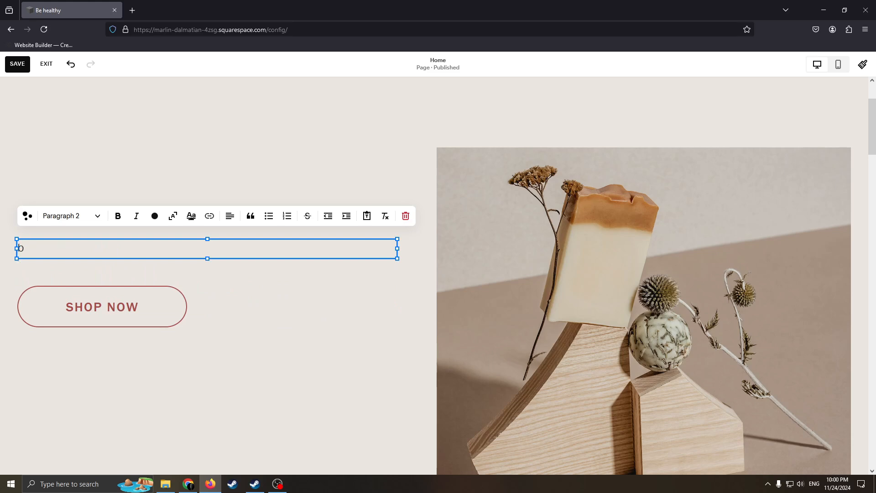
key(BackSpace)
text(Be healthy with me)
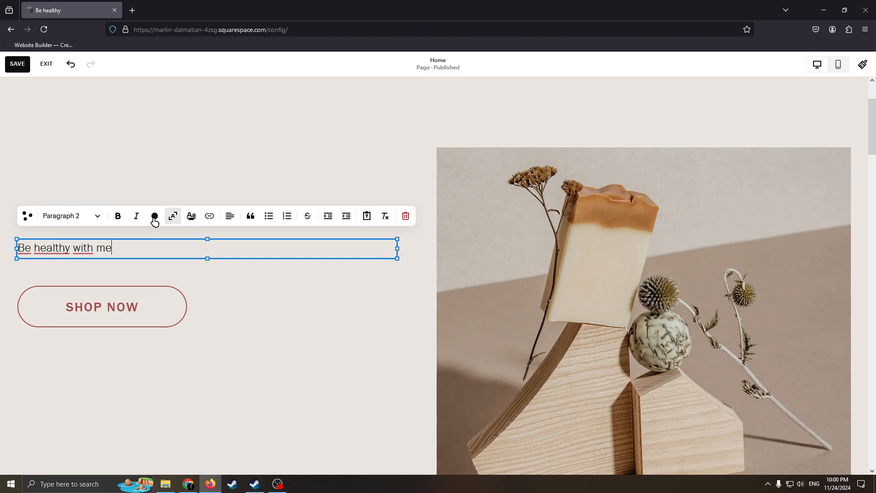
Scale the "Be healthy with me" text to fit its block, and narrow the block by moving its left edge inward
click(173, 217)
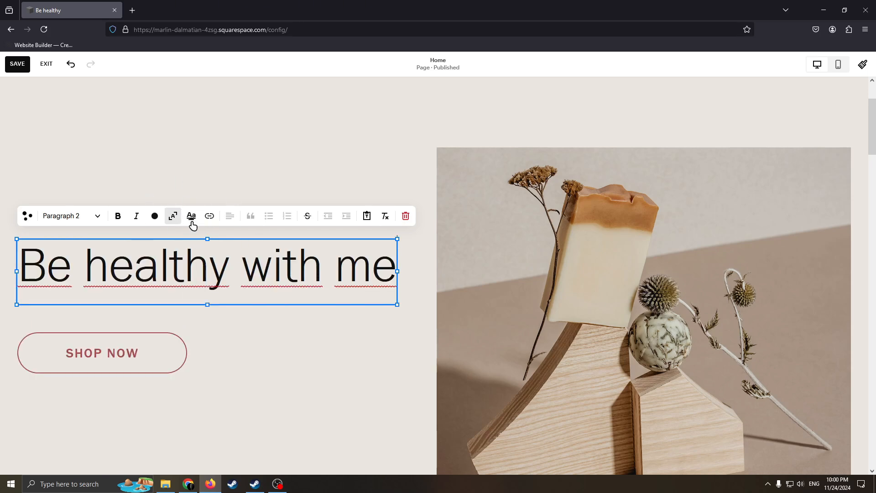
drag(16, 305, 89, 337)
drag(291, 253, 269, 263)
click(239, 327)
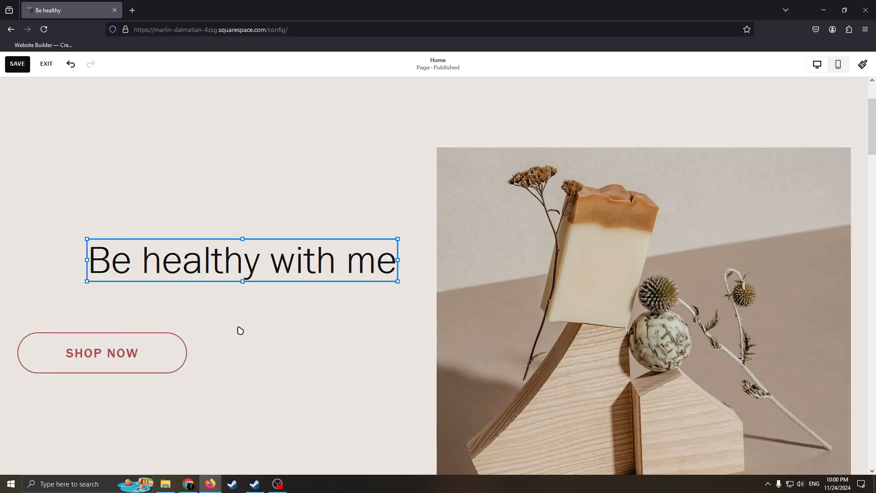
Move the SHOP NOW button beneath the "Be healthy with me" text and shrink it from its lower-left corner
drag(141, 349, 271, 323)
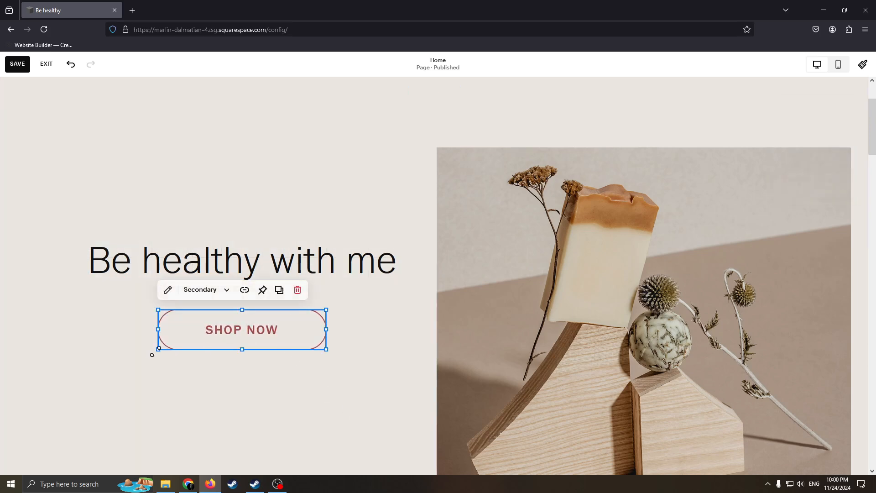
drag(159, 348, 190, 327)
click(166, 337)
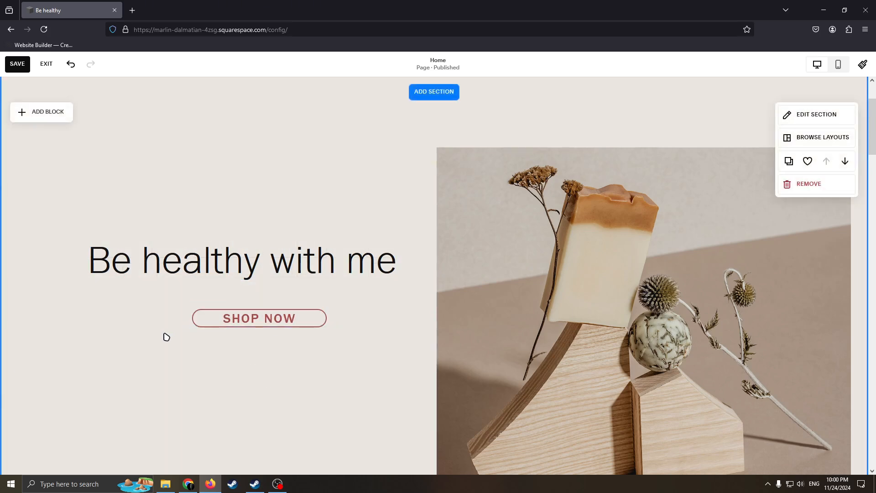
click(188, 329)
click(201, 182)
Examine the block types that can be added to the hero section
scroll(211, 206, up, 2)
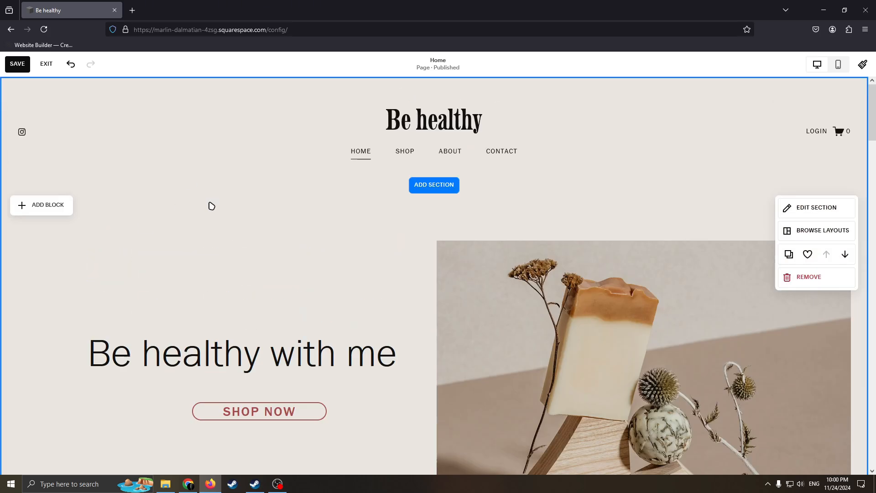
click(43, 208)
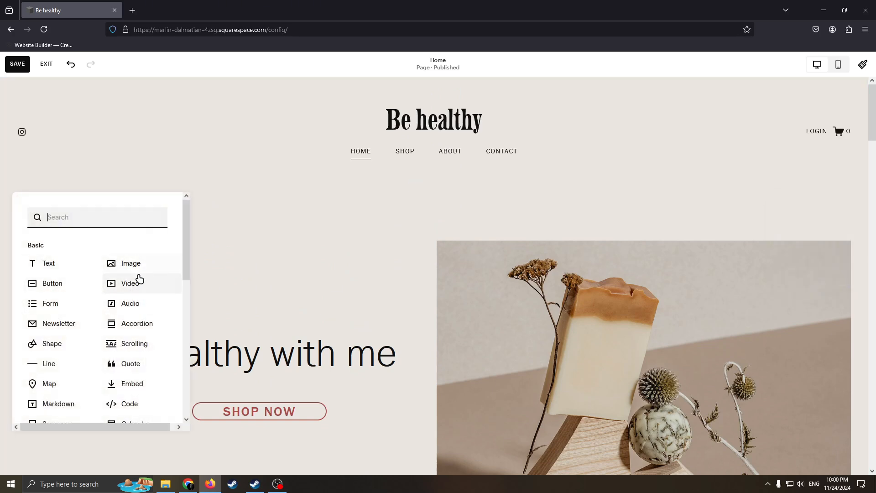
scroll(74, 338, down, 5)
scroll(74, 338, up, 5)
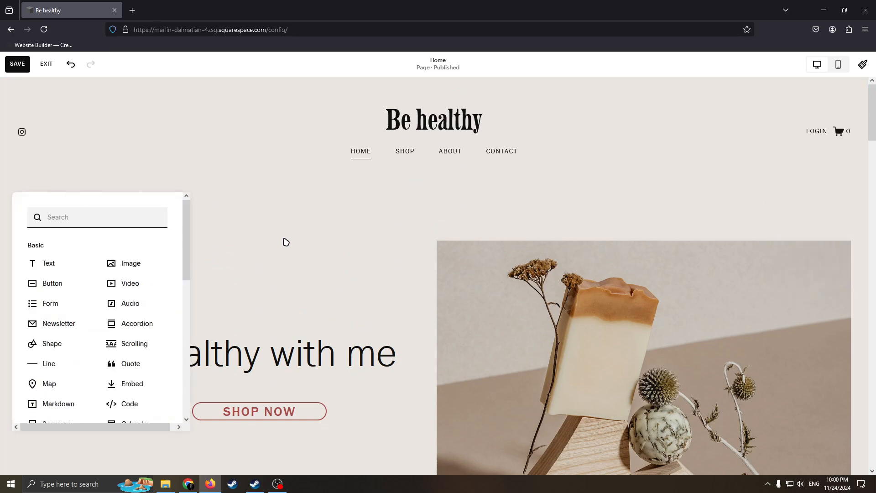
click(314, 255)
Search the free stock images for "Health" and set the photo of hands pouring from a small bottle as the hero section's background
click(793, 207)
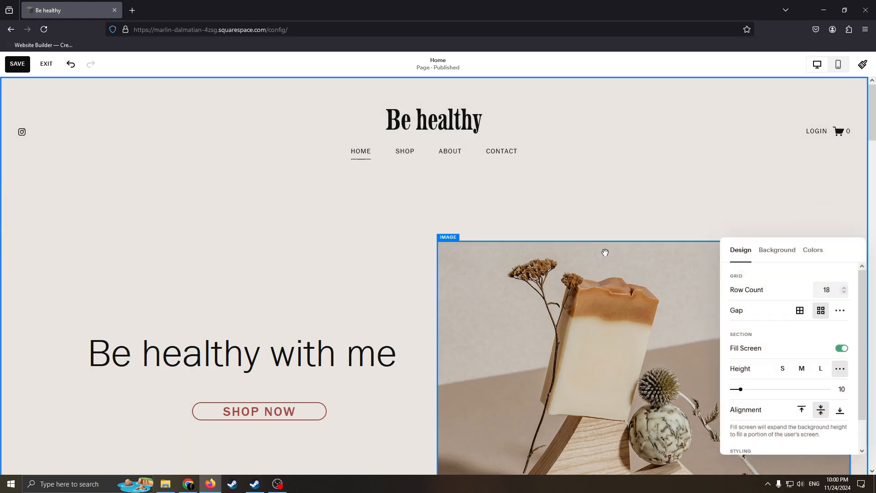
scroll(702, 256, down, 1)
scroll(702, 256, down, 1)
click(777, 249)
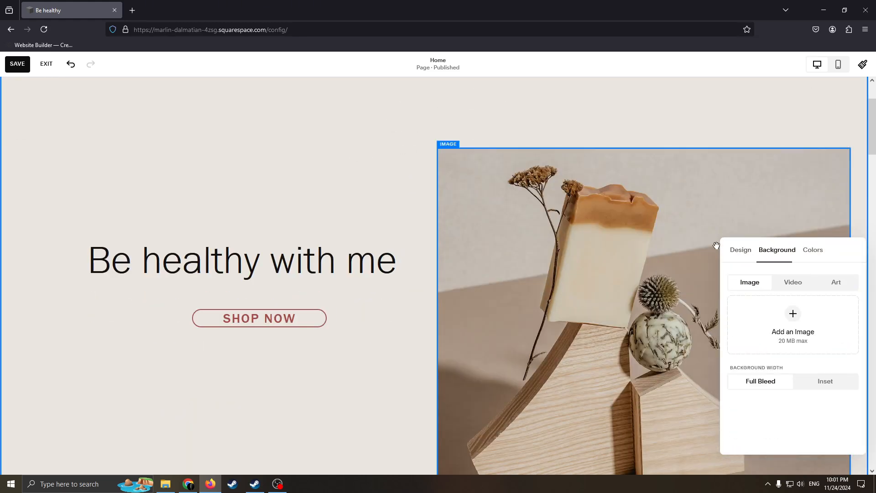
click(794, 336)
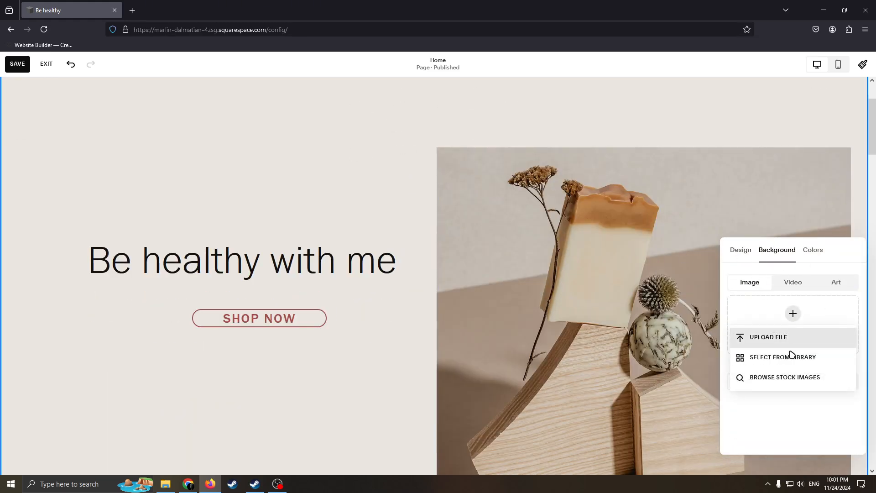
click(789, 375)
click(737, 195)
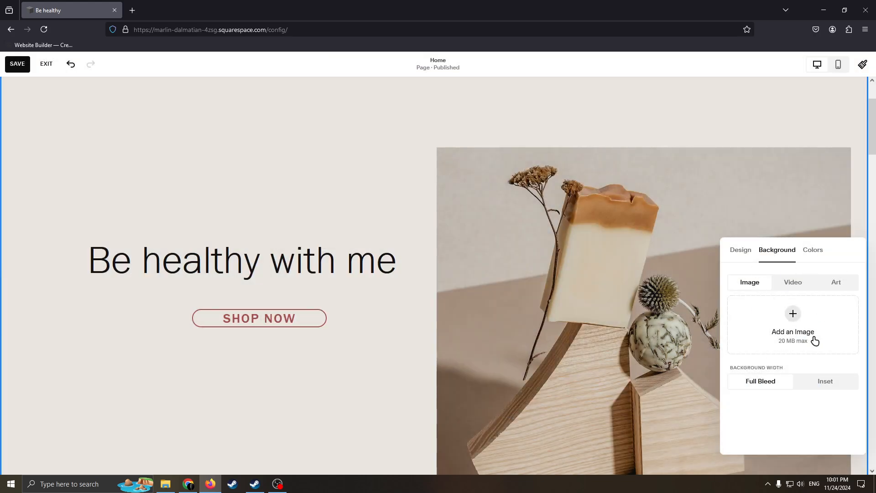
click(798, 326)
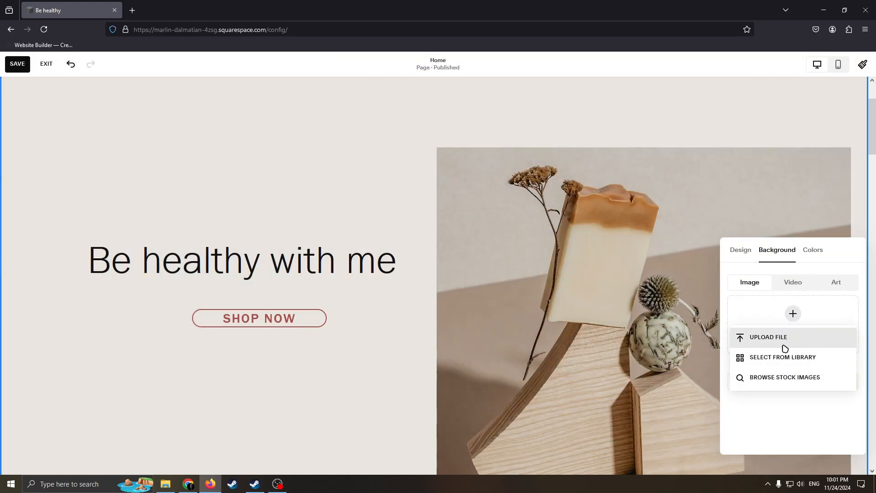
click(775, 377)
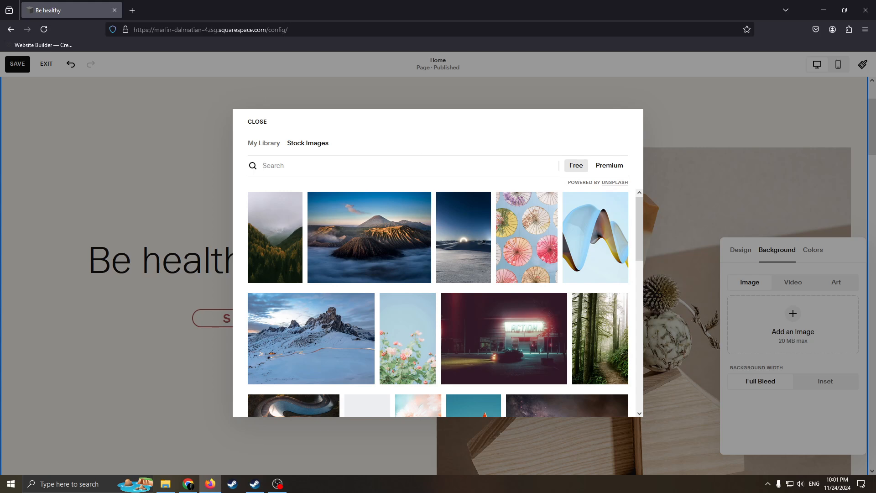
text(Heak)
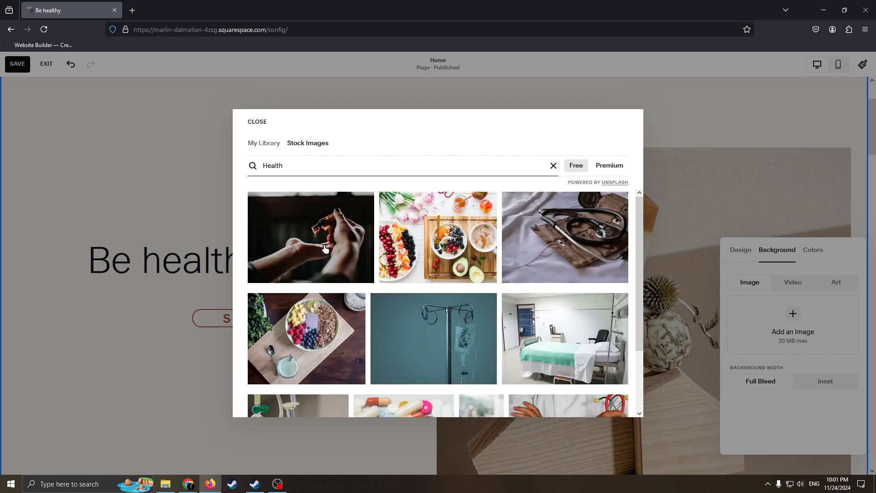
click(324, 249)
click(553, 299)
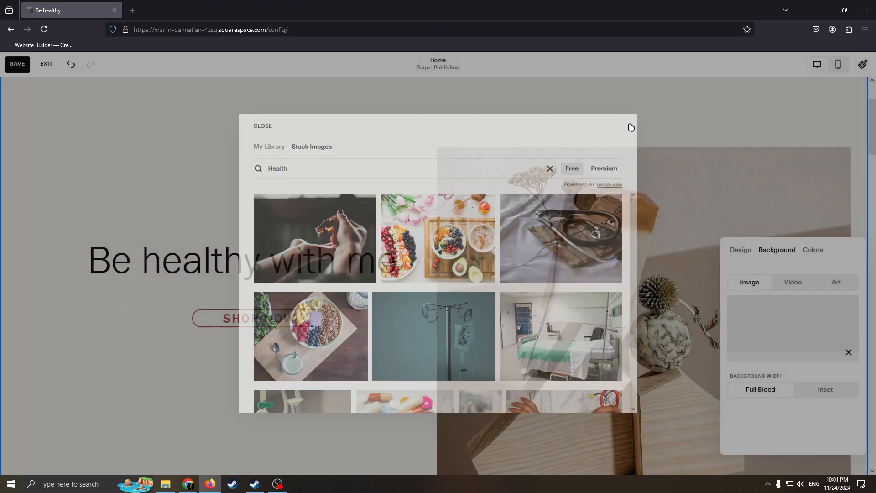
Delete the soap image from the hero section
scroll(352, 184, up, 1)
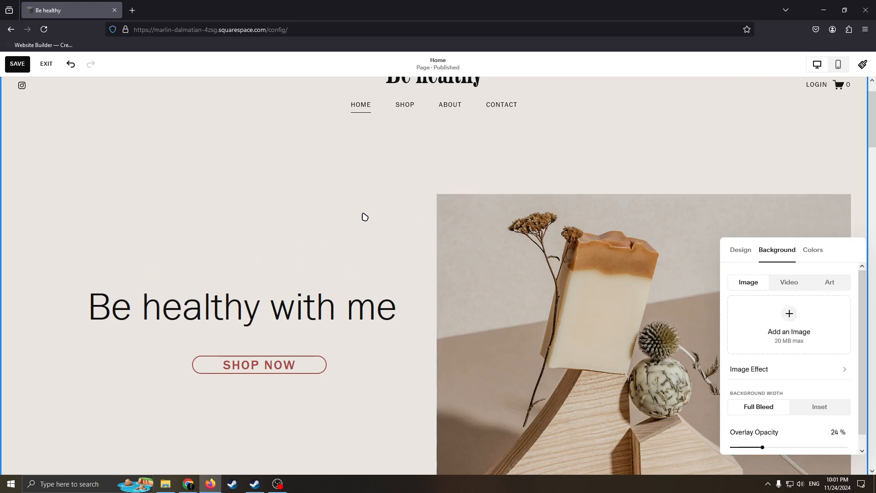
scroll(365, 157, up, 1)
scroll(423, 178, down, 5)
scroll(389, 170, up, 4)
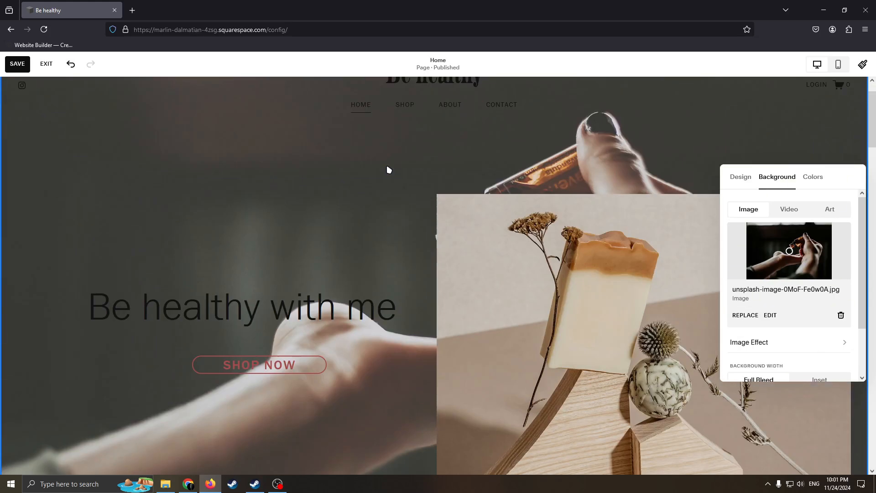
scroll(449, 169, up, 1)
click(494, 286)
scroll(525, 265, down, 3)
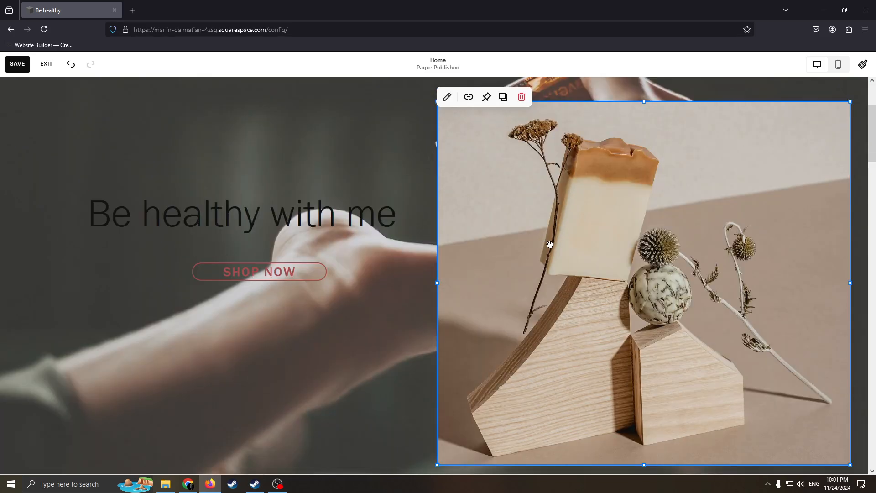
click(521, 97)
Increase the hero section's height by extending its lower edge downward until more of the background photo shows
scroll(557, 320, up, 3)
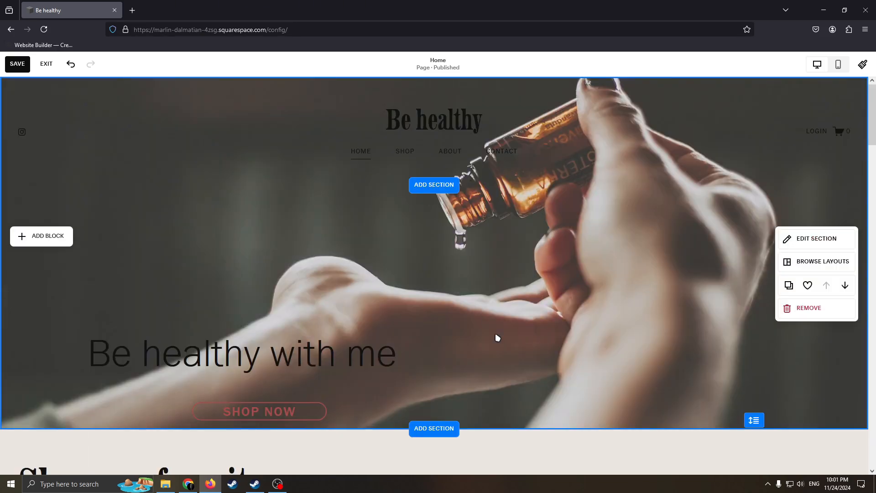
drag(753, 419, 751, 487)
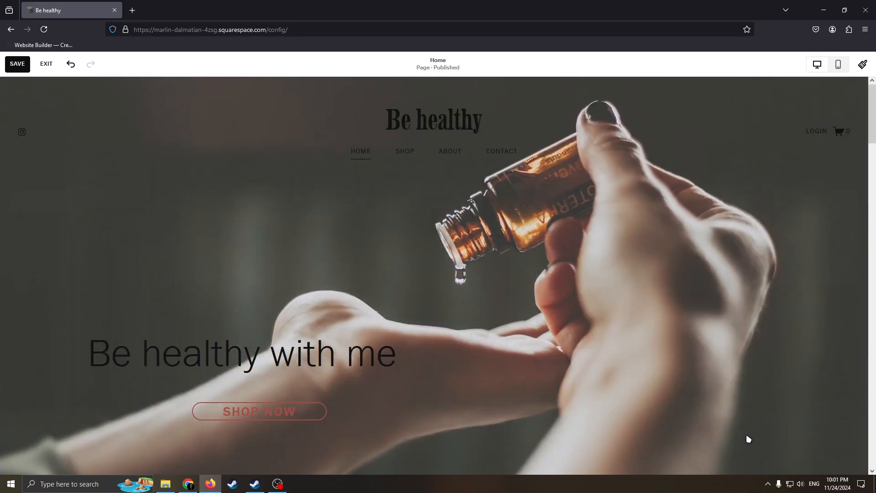
scroll(753, 346, down, 5)
drag(753, 258, 754, 358)
scroll(729, 301, up, 5)
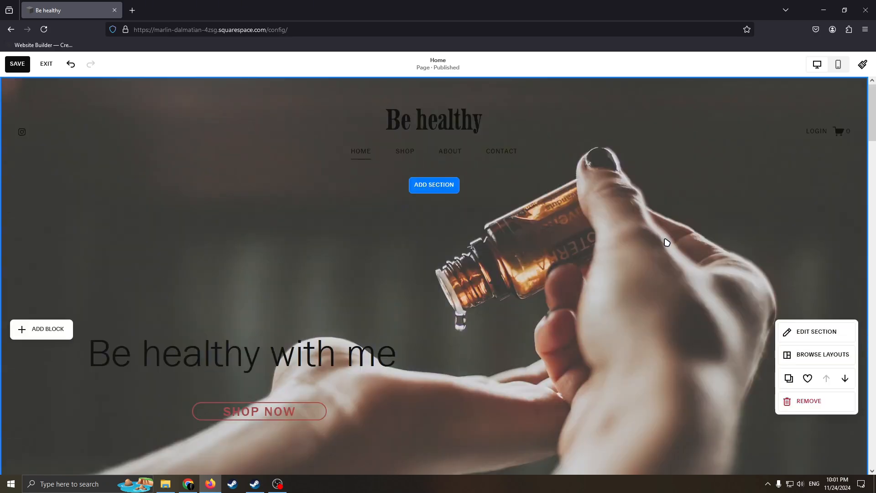
Examine the hero section with its new background photo, from the site header down to the favorite soaps section
scroll(565, 212, down, 4)
scroll(544, 207, up, 4)
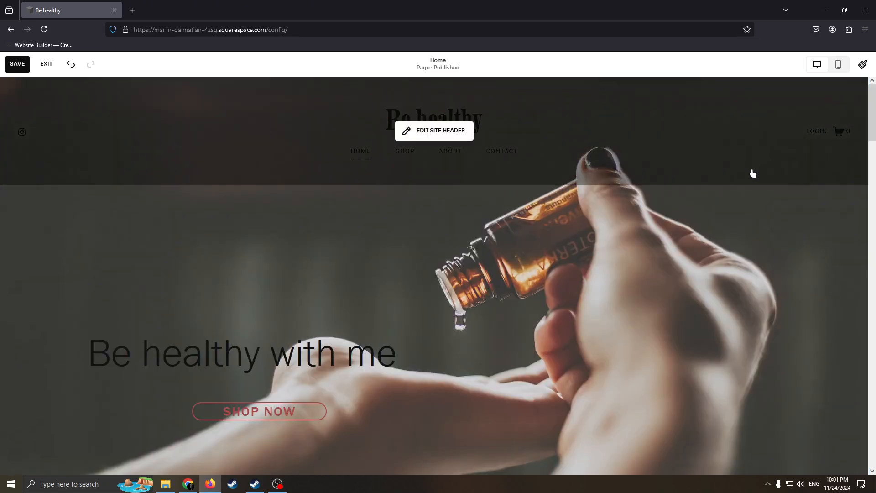
scroll(657, 200, down, 4)
scroll(516, 200, up, 4)
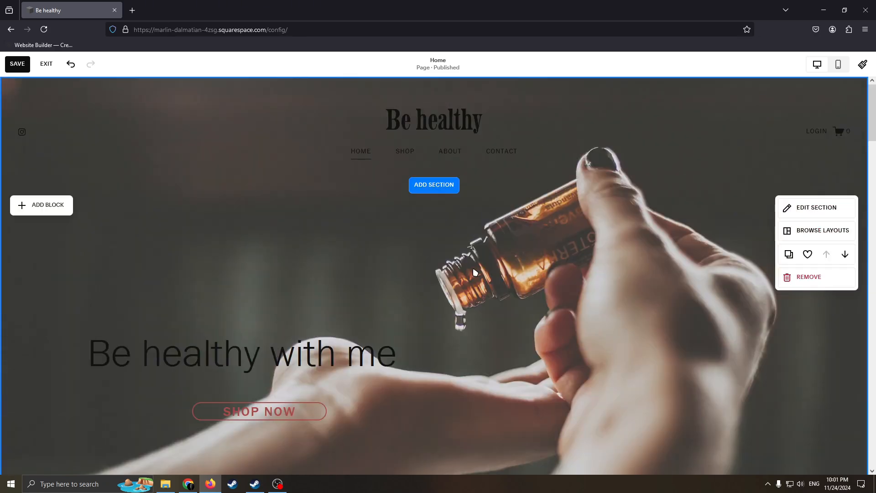
scroll(588, 216, down, 4)
scroll(534, 173, up, 3)
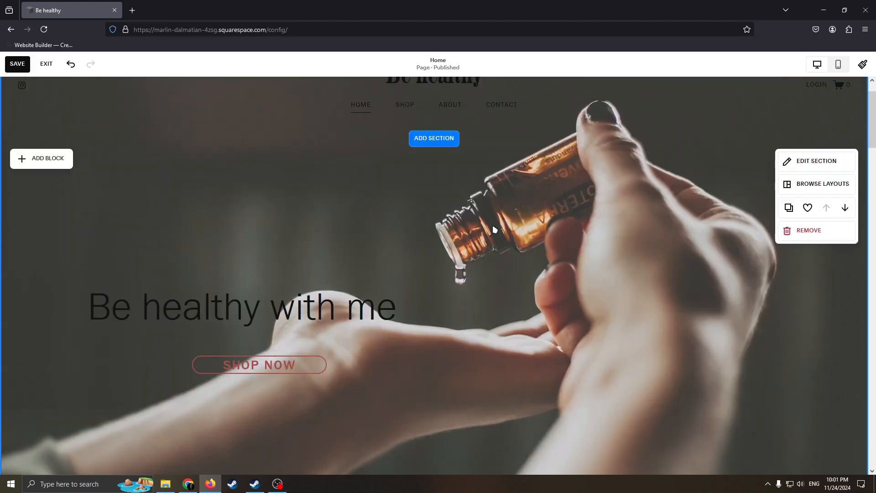
scroll(553, 222, up, 1)
scroll(553, 221, down, 1)
scroll(554, 223, down, 3)
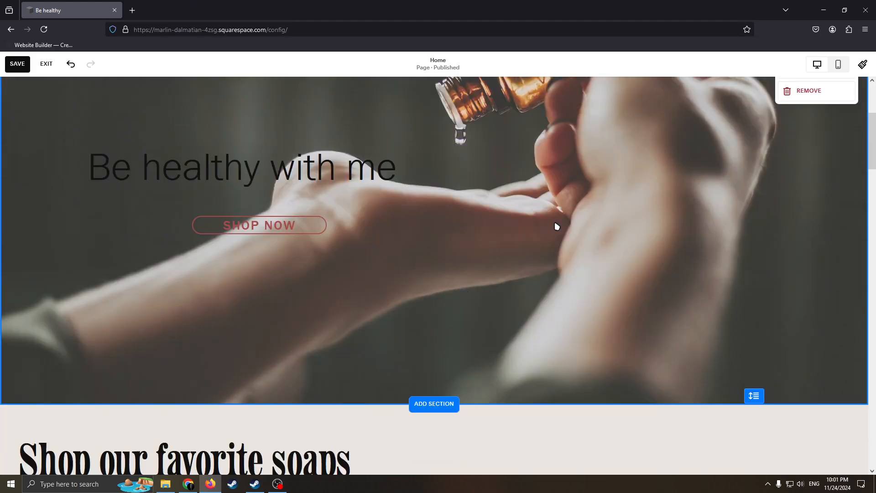
scroll(554, 237, up, 4)
scroll(553, 254, down, 4)
scroll(596, 202, up, 4)
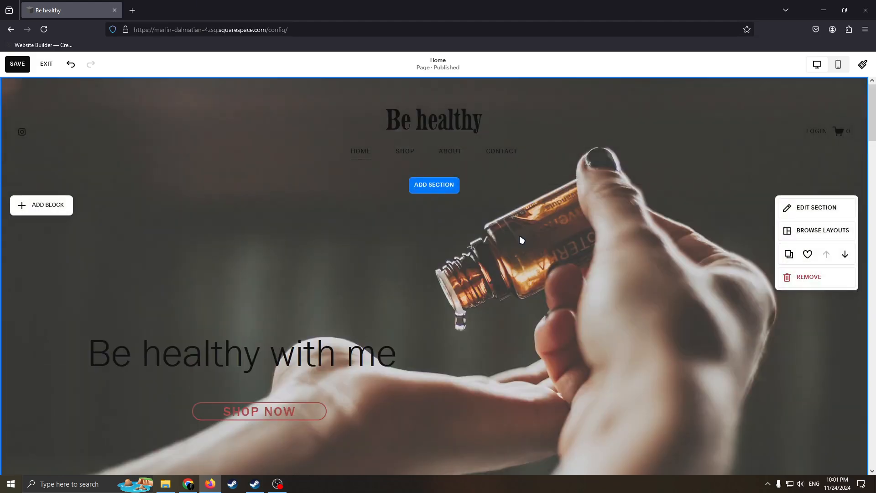
scroll(522, 239, down, 3)
scroll(529, 242, up, 3)
scroll(537, 254, down, 2)
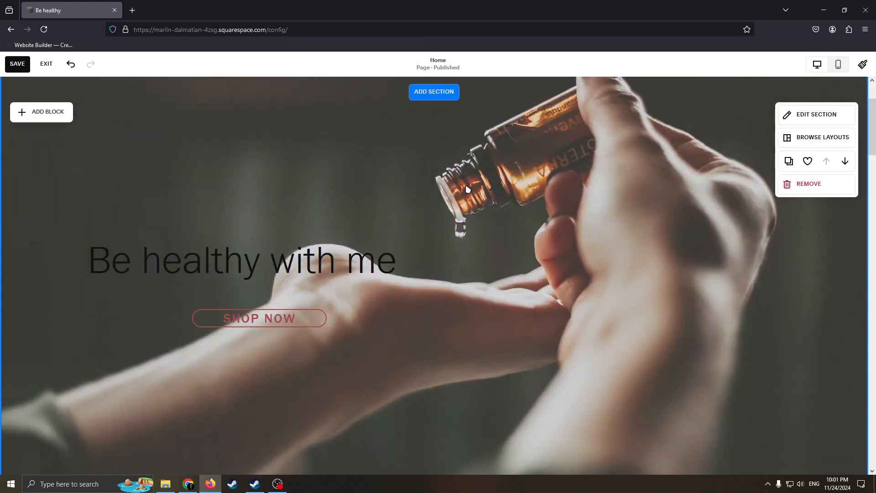
Shrink the Sage and Cedarwood image to about half its width and reposition it between the two neighbouring soap images
scroll(546, 165, down, 14)
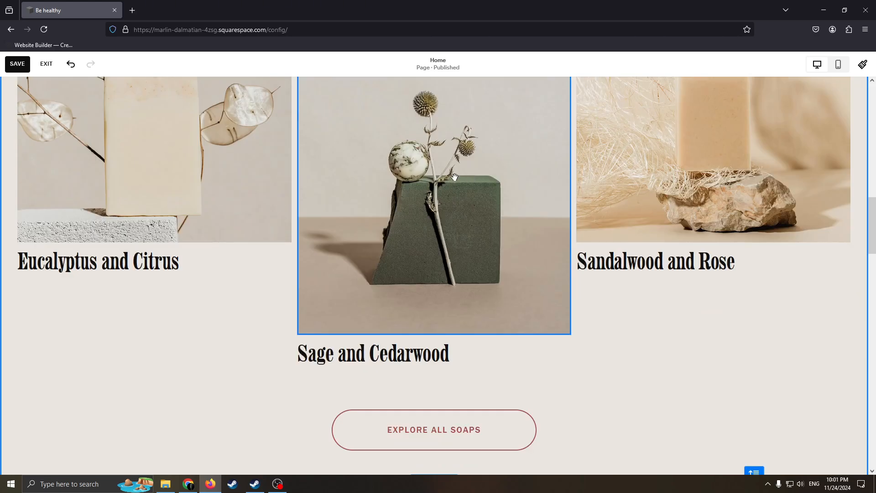
scroll(379, 225, up, 1)
click(306, 373)
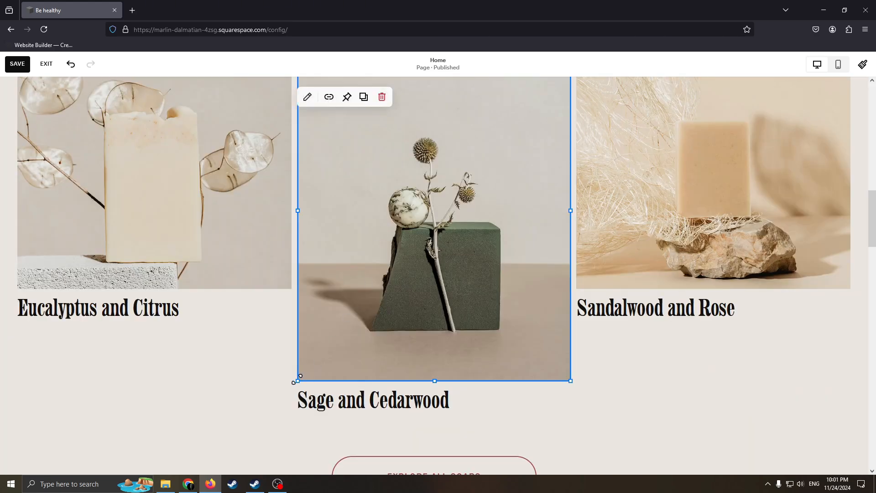
drag(298, 379, 409, 265)
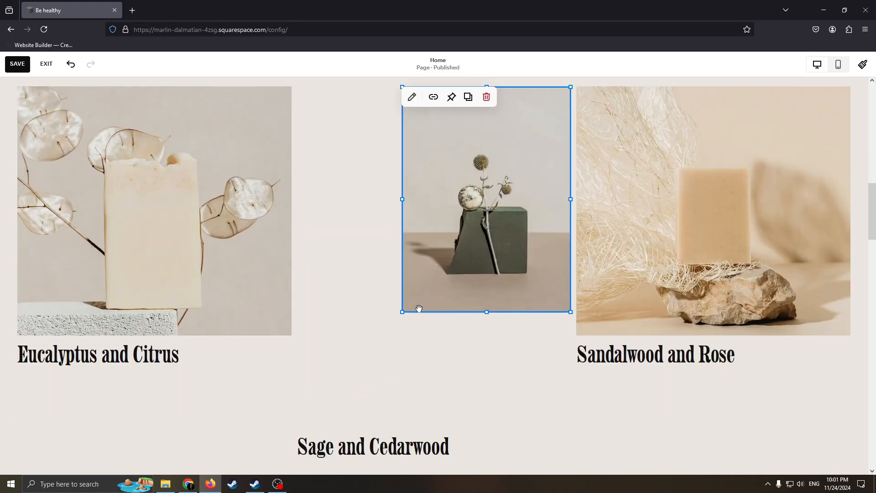
drag(418, 308, 349, 354)
drag(499, 129, 475, 180)
Shrink the Sandalwood and Rose image from its lower-left corner, and move the Eucalyptus and Citrus image over toward it
click(614, 246)
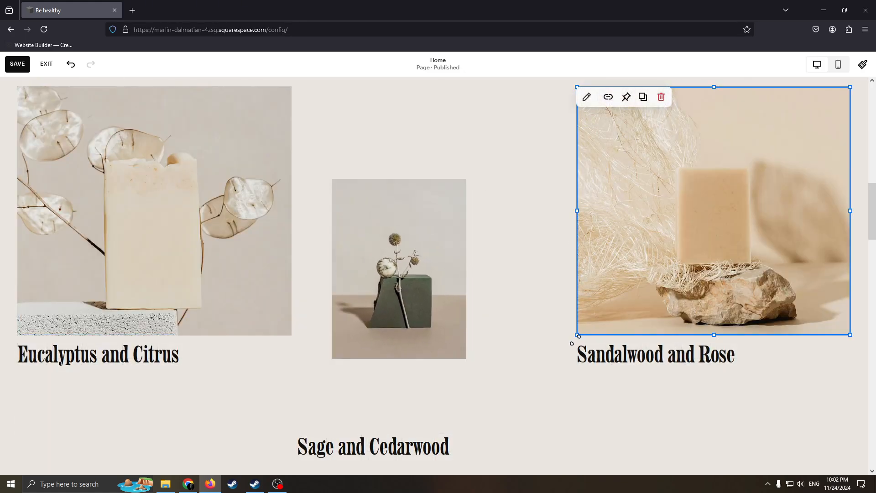
drag(578, 335, 710, 222)
scroll(631, 229, up, 3)
drag(204, 258, 674, 192)
scroll(322, 262, down, 10)
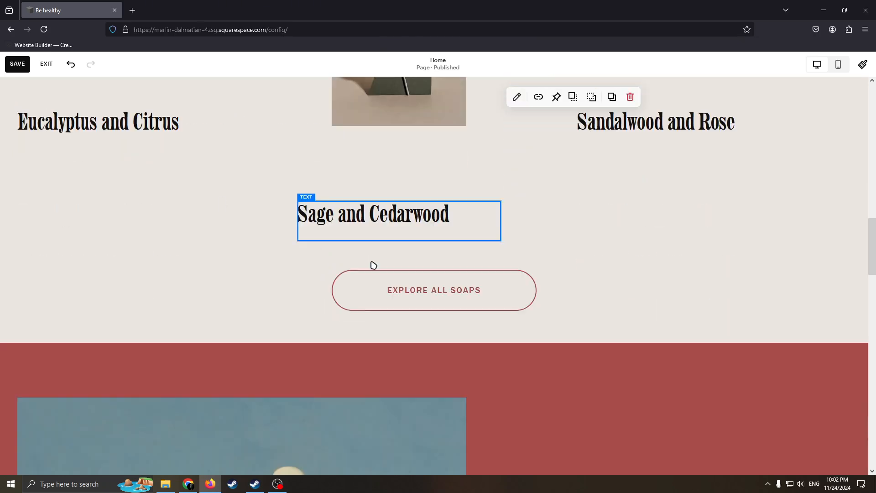
Preview the home page in the mobile layout from the hero to the favorite soaps section, and return to the desktop view
click(841, 66)
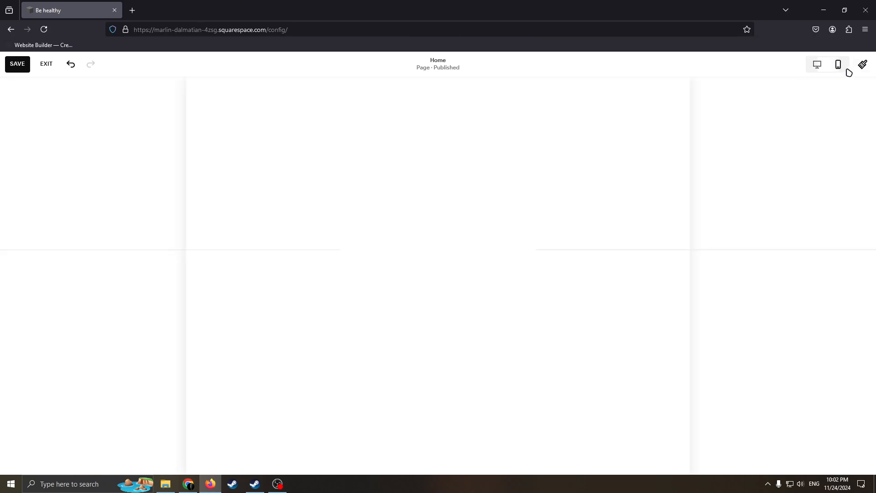
scroll(495, 205, up, 6)
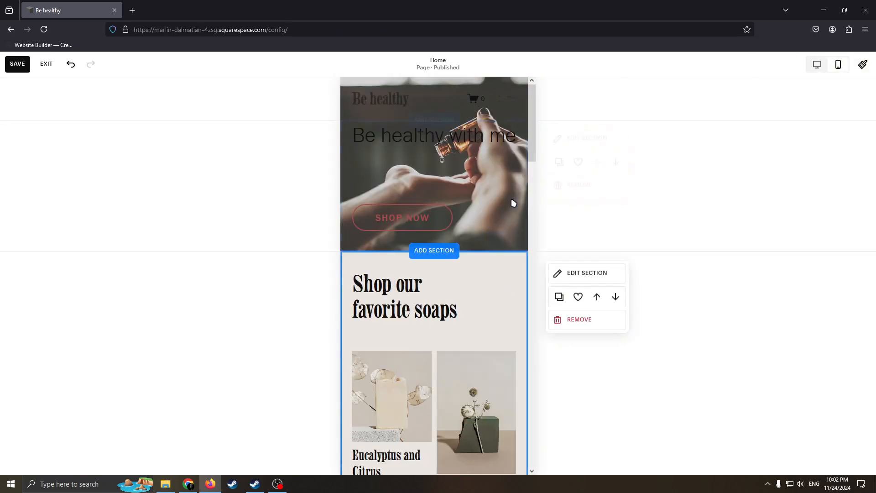
mouse_move(537, 157)
mouse_down()
mouse_move(528, 229)
mouse_move(546, 144)
mouse_move(540, 129)
mouse_move(512, 402)
mouse_move(538, 157)
mouse_up()
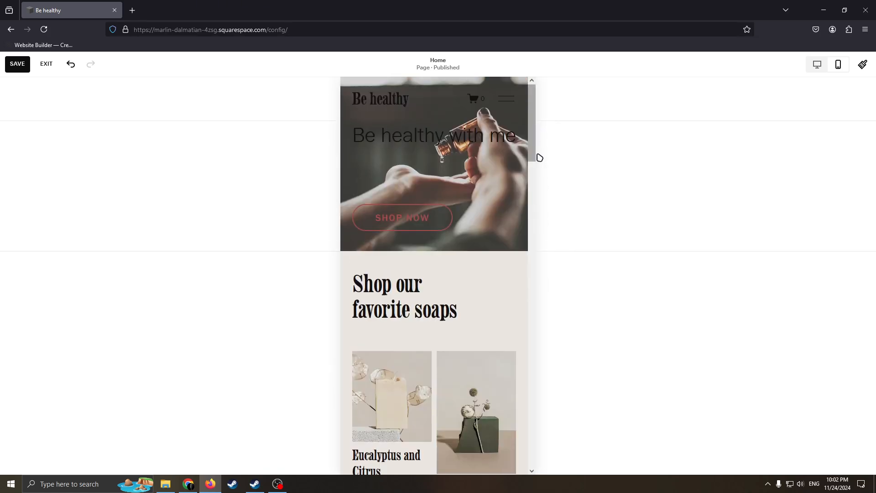
scroll(538, 172, down, 10)
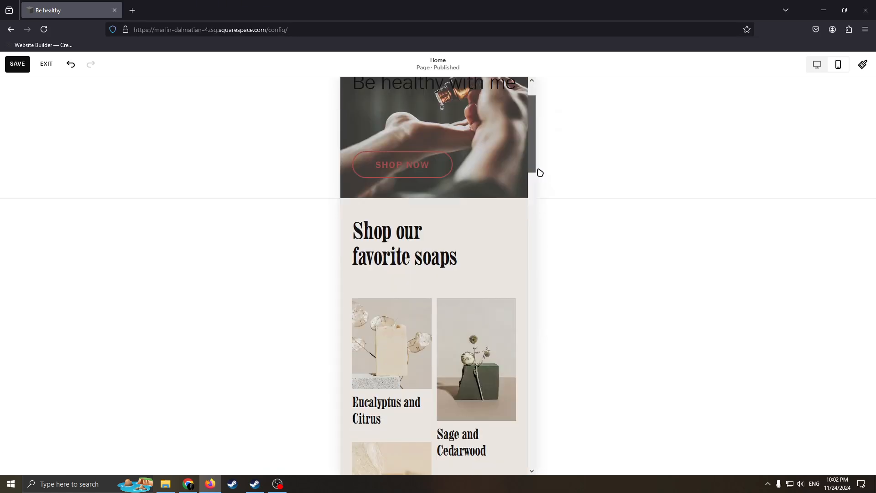
click(817, 65)
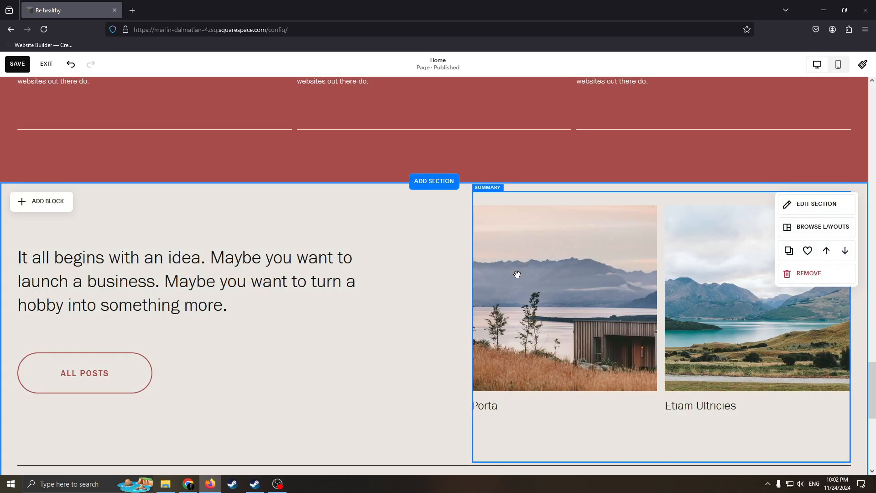
Save the home page changes and exit the page editor
scroll(494, 245, up, 20)
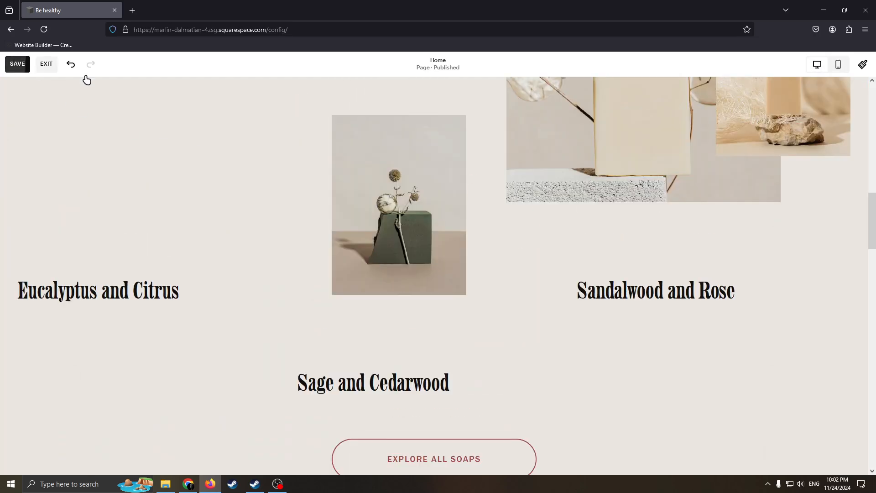
click(17, 64)
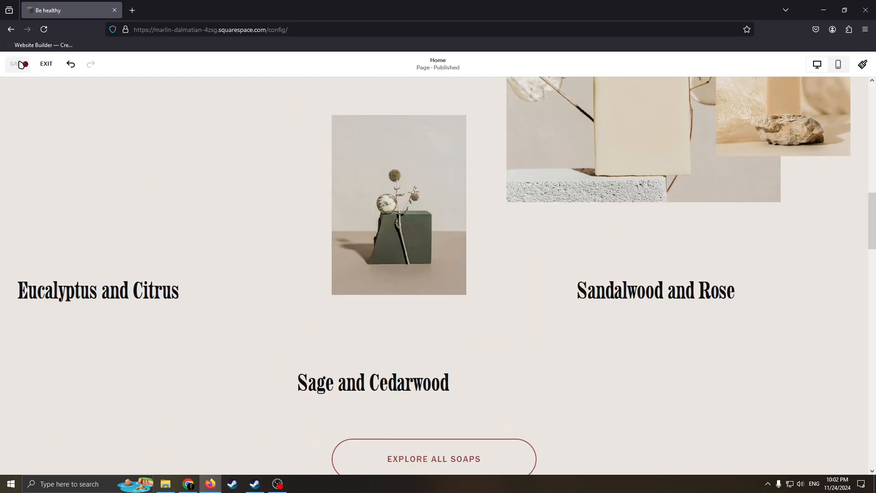
scroll(32, 105, up, 3)
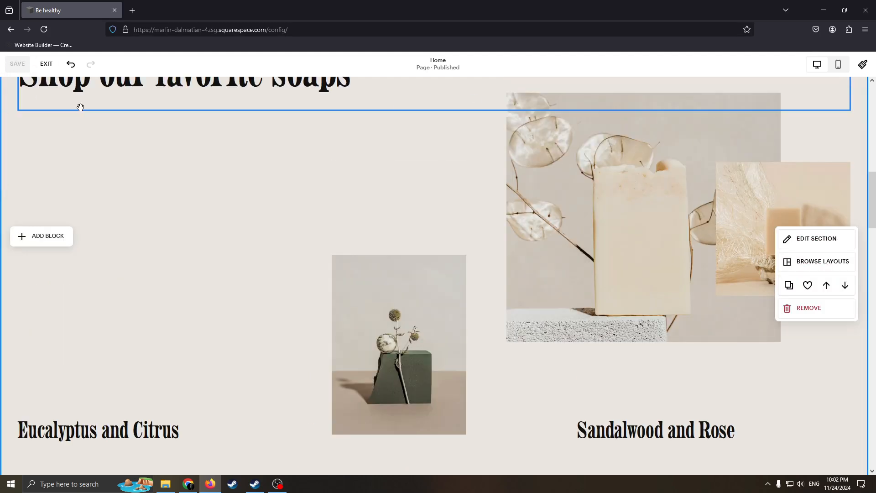
click(47, 63)
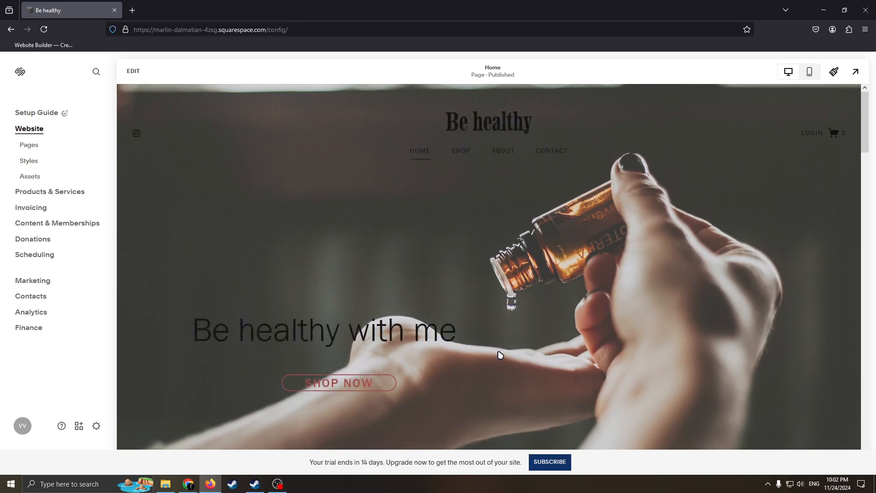
Open the subscription plan selection and examine the plan introduction and the core features each plan includes
click(544, 462)
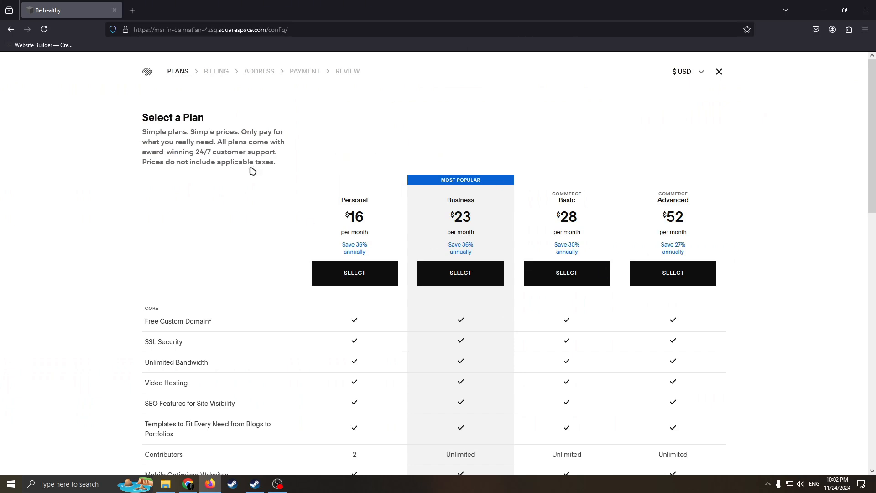
drag(265, 152, 187, 129)
click(341, 163)
scroll(598, 231, down, 3)
scroll(542, 324, up, 3)
scroll(682, 313, down, 1)
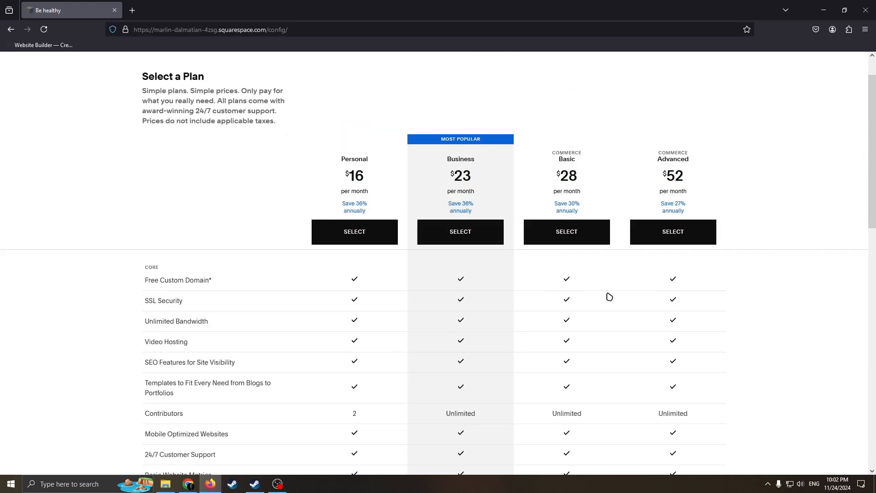
scroll(609, 296, up, 1)
scroll(581, 204, down, 3)
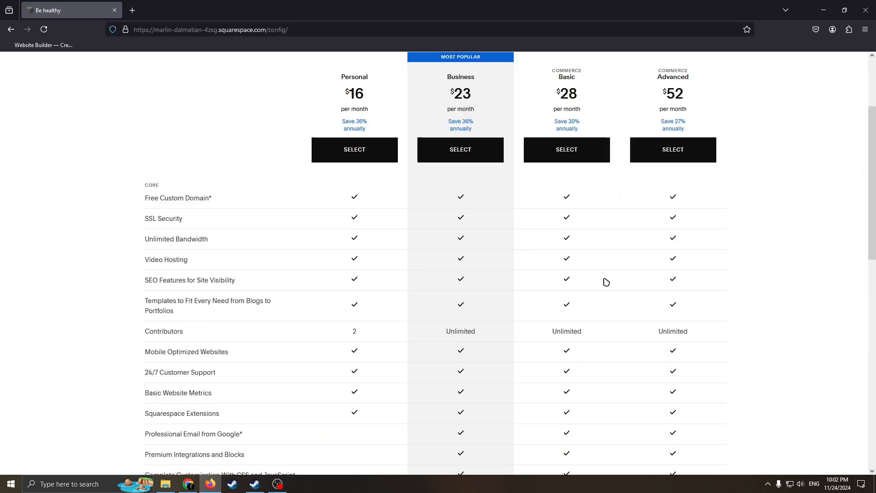
scroll(604, 280, up, 3)
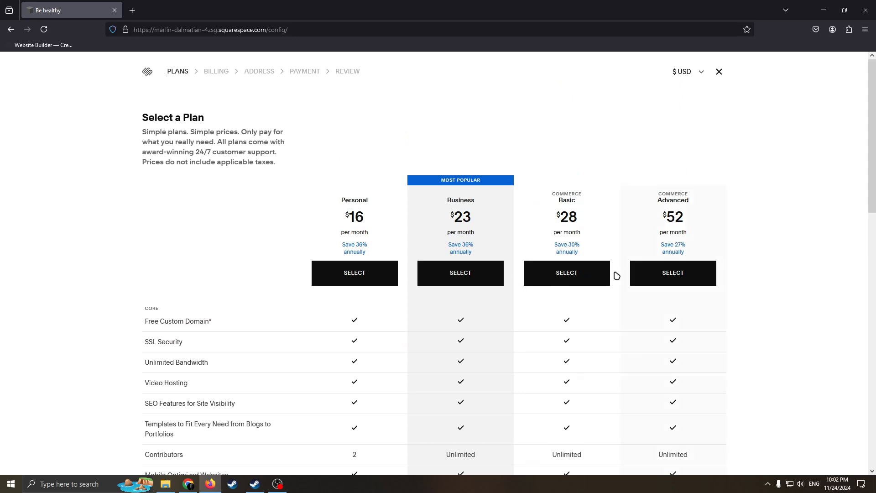
Compare the Personal, Business, Commerce Basic and Commerce Advanced plans by monthly price and included features
scroll(616, 276, down, 1)
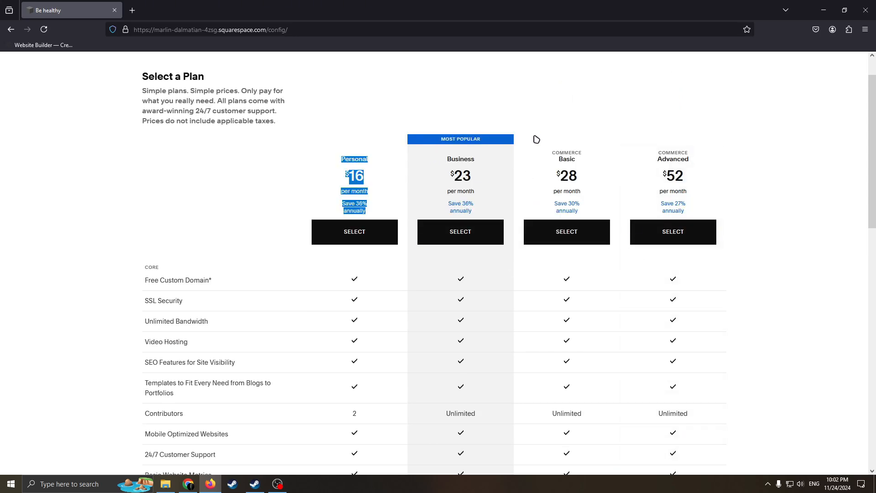
drag(452, 171, 512, 195)
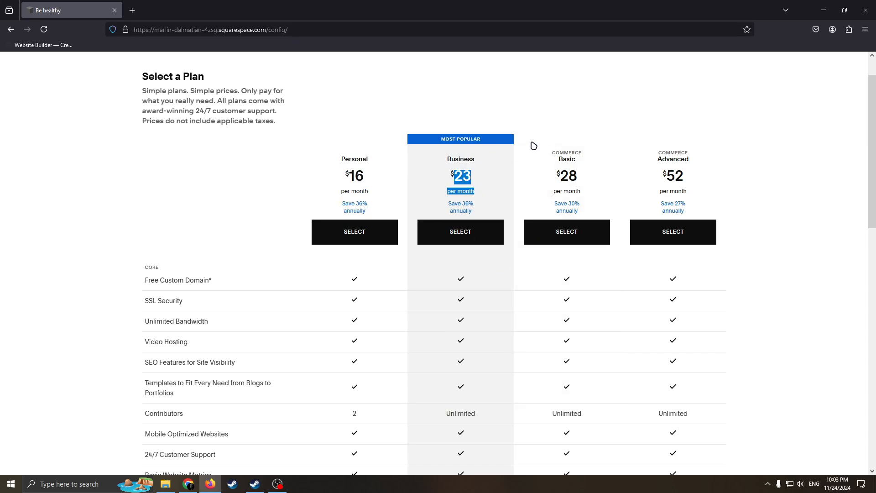
drag(533, 145, 561, 154)
click(573, 155)
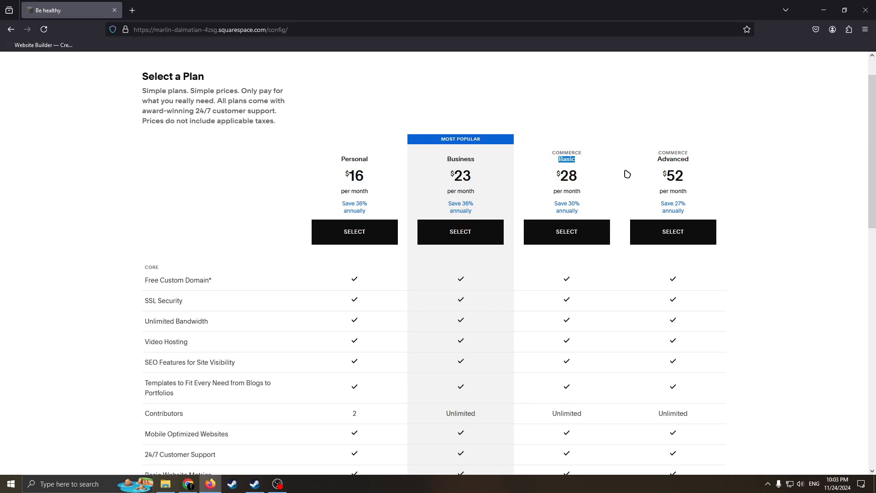
drag(655, 159, 718, 170)
scroll(694, 229, down, 3)
scroll(670, 248, up, 1)
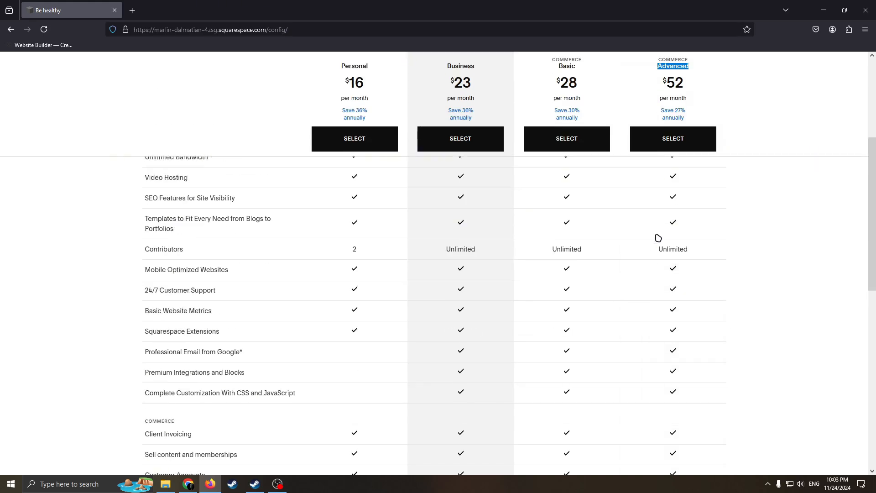
scroll(658, 236, down, 1)
scroll(671, 245, up, 3)
scroll(670, 267, down, 2)
scroll(657, 268, up, 4)
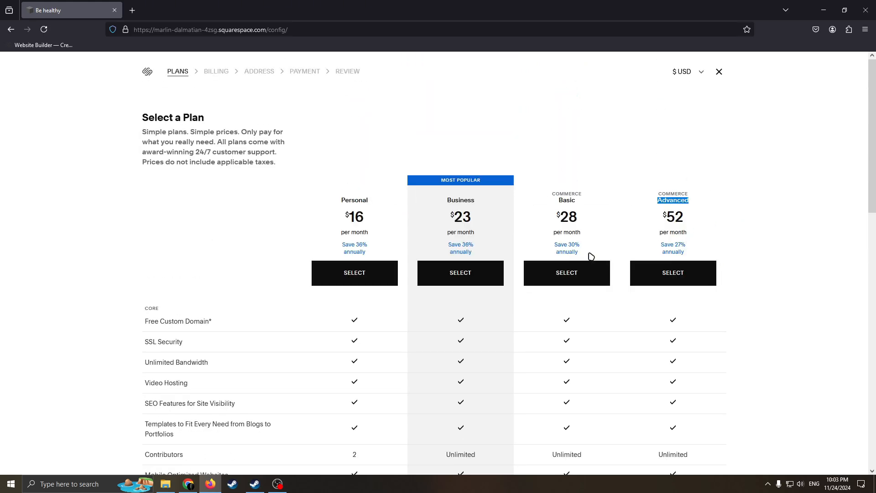
scroll(590, 256, down, 2)
scroll(596, 270, up, 2)
Go back in the browser history from the plan selection and postpone the Analytics introduction until the next visit
click(11, 29)
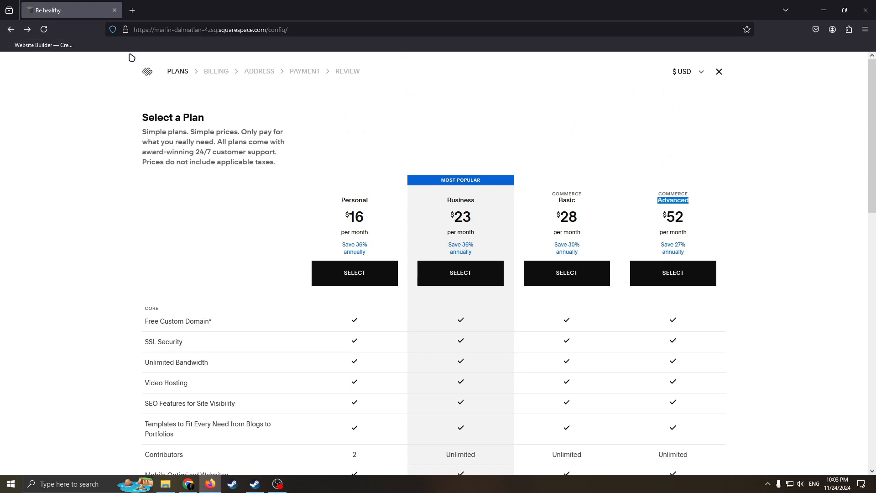
click(12, 30)
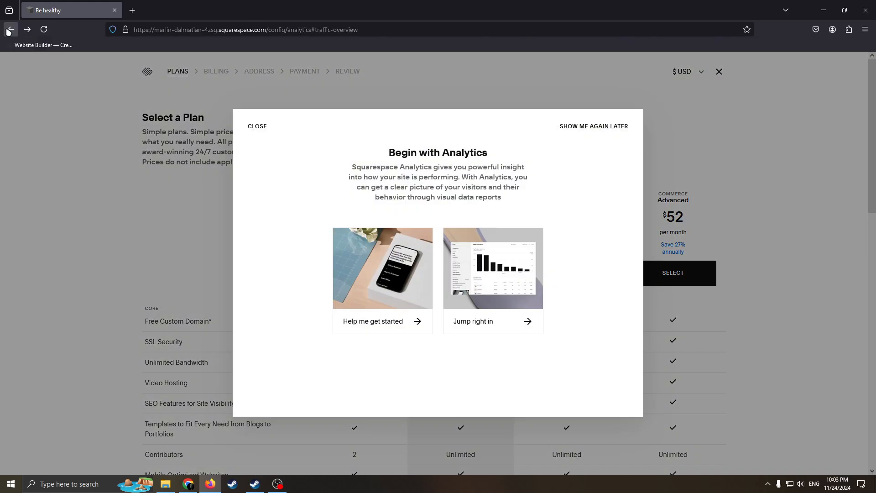
click(588, 130)
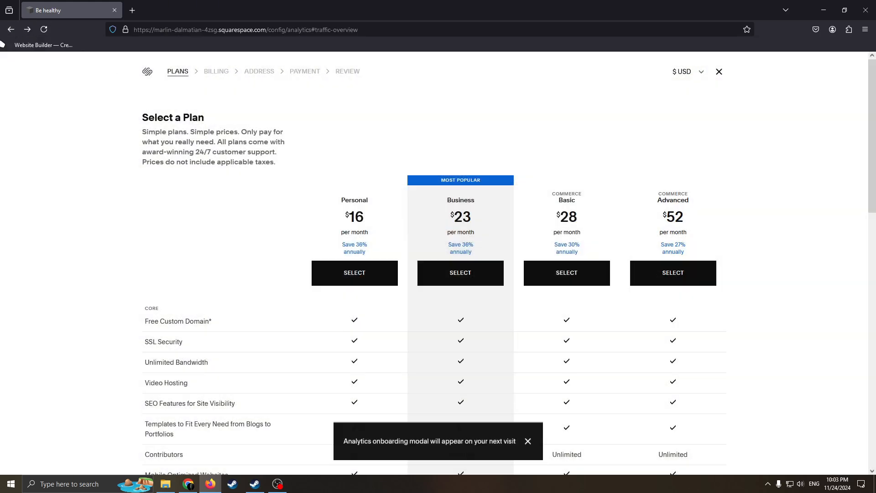